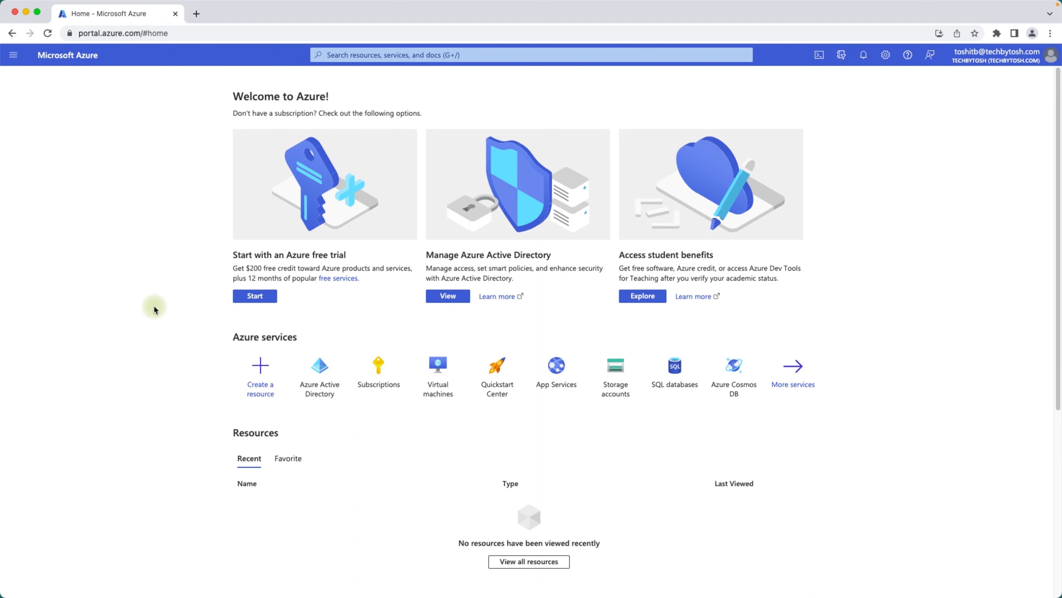
Open the Password reset settings of Azure Active Directory
{"action": "left_click", "coordinate": [320, 390]}
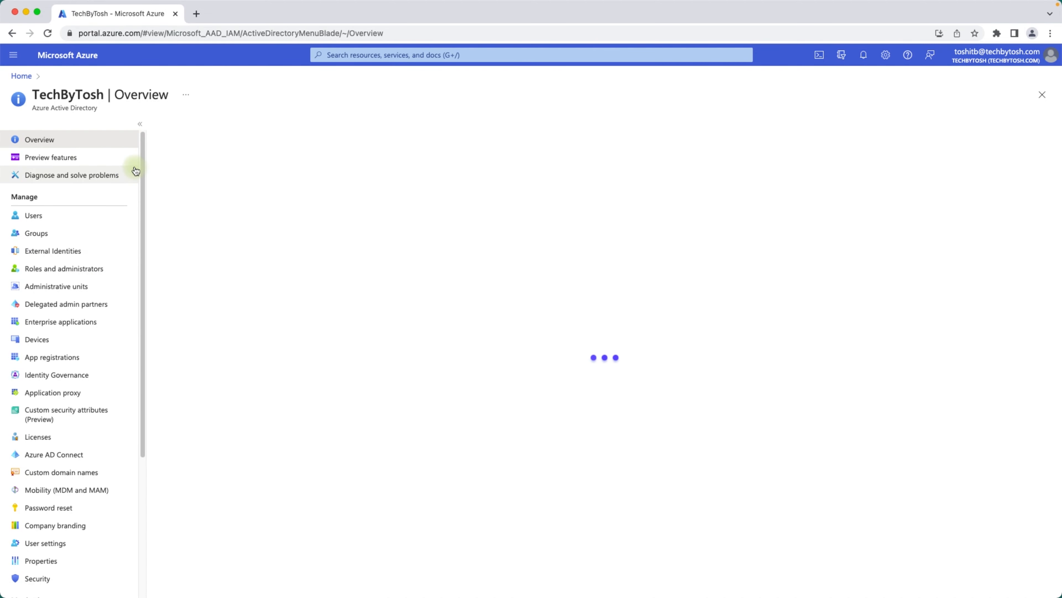
{"action": "left_click_drag", "start_coordinate": [143, 163], "coordinate": [141, 228]}
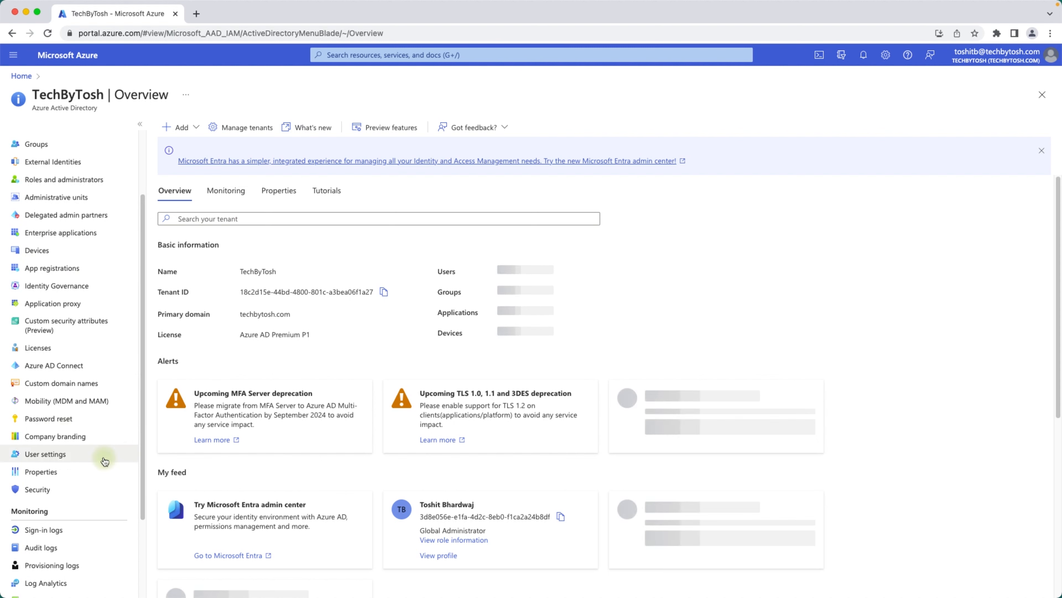
{"action": "left_click", "coordinate": [63, 423]}
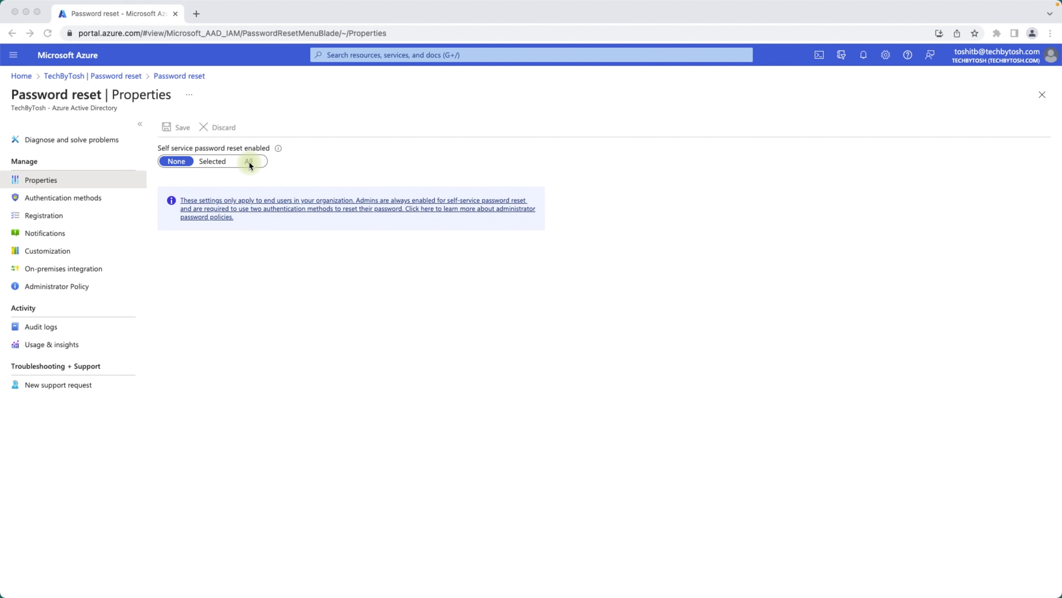
{"action": "left_click", "coordinate": [212, 162]}
{"action": "left_click", "coordinate": [213, 163]}
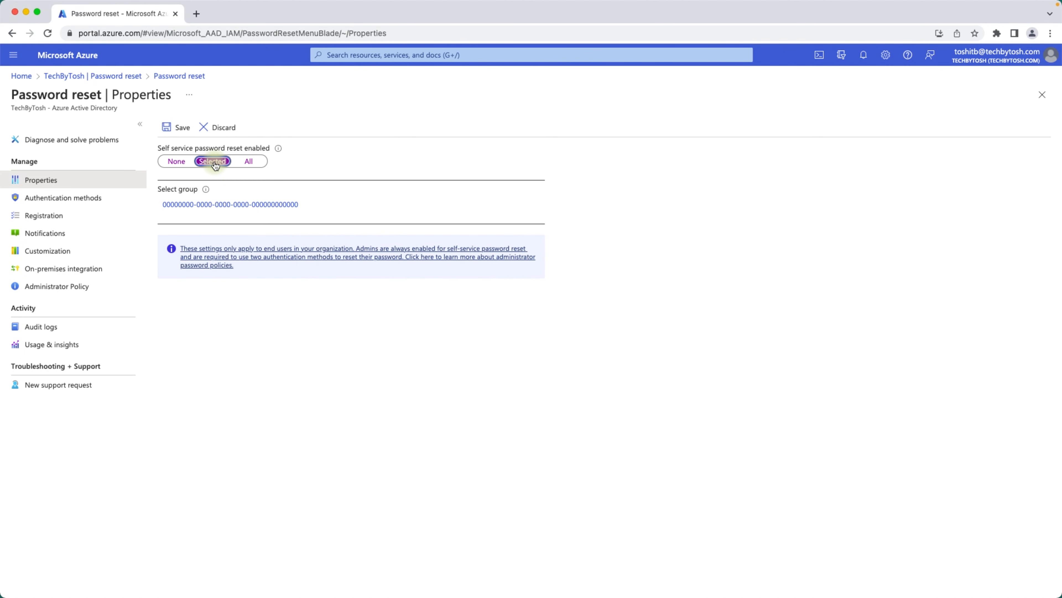
{"action": "left_click", "coordinate": [283, 205]}
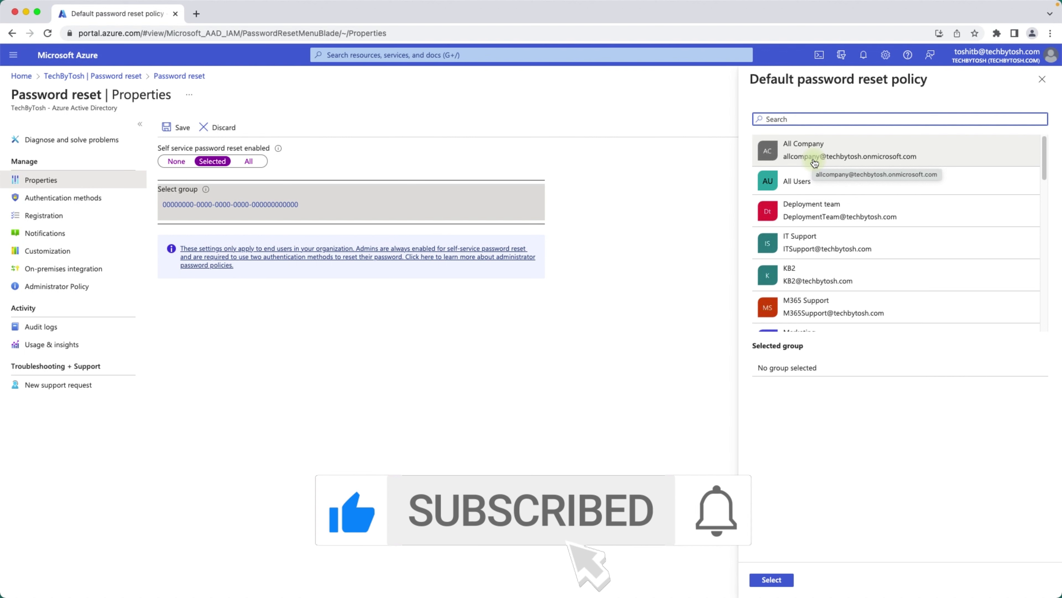
{"action": "left_click", "coordinate": [375, 367]}
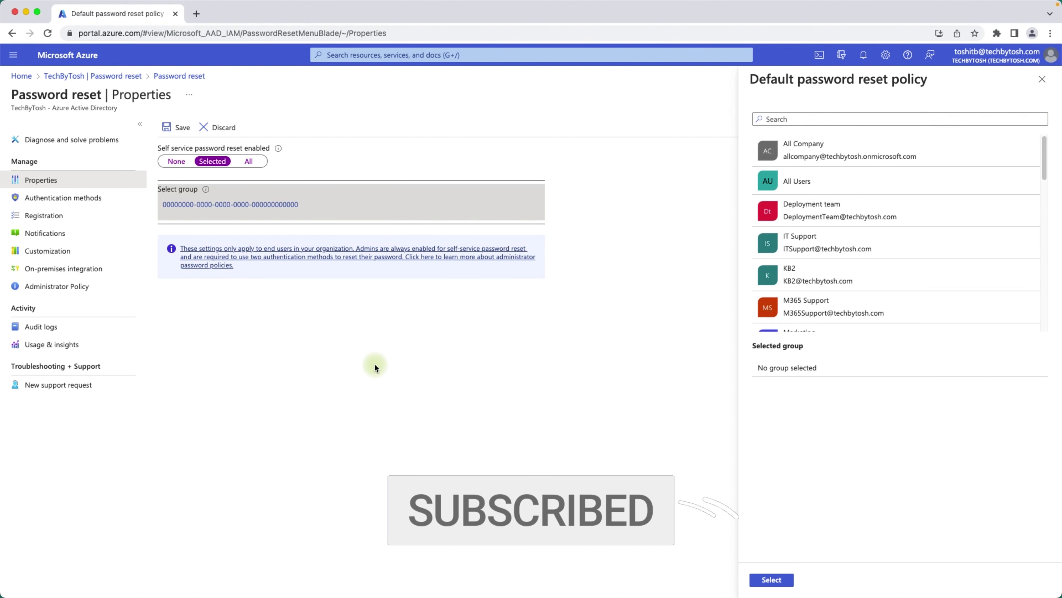
{"action": "left_click", "coordinate": [225, 128]}
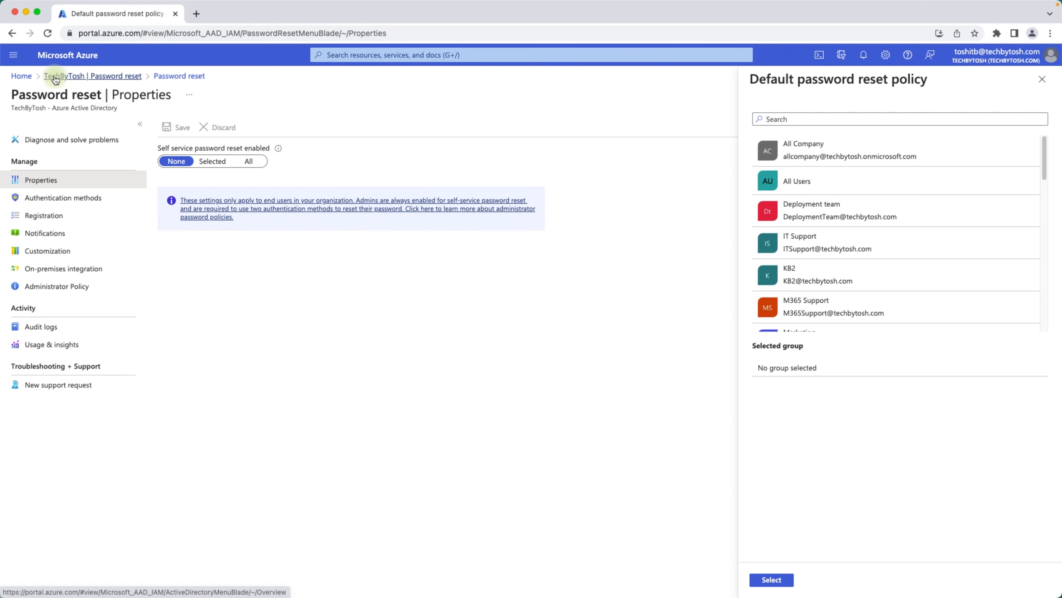
Start a new security group in Azure AD Groups and name it SSPR
{"action": "left_click", "coordinate": [70, 78]}
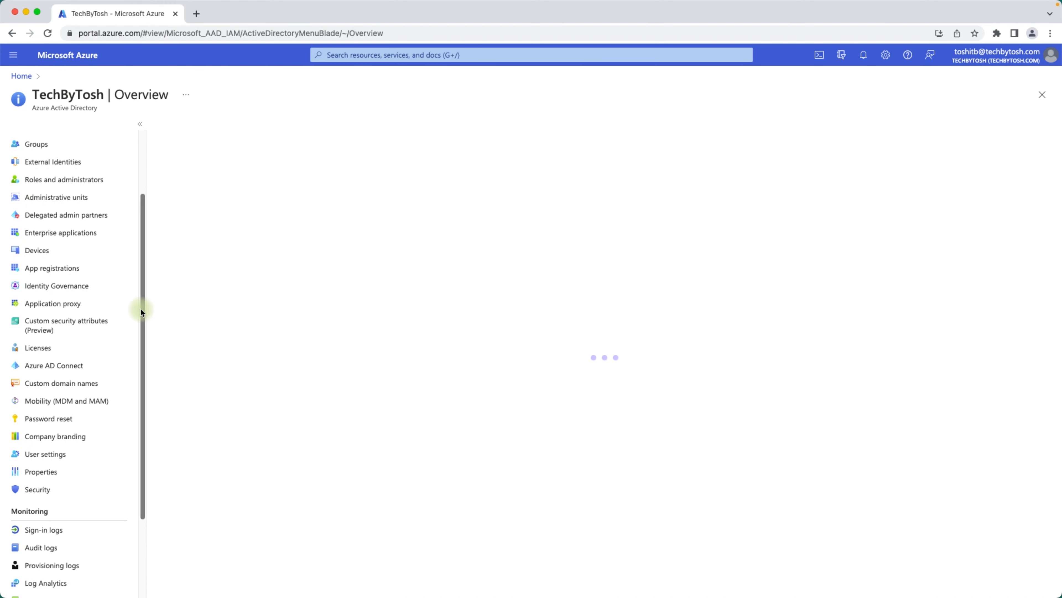
{"action": "left_click_drag", "start_coordinate": [143, 244], "coordinate": [134, 186]}
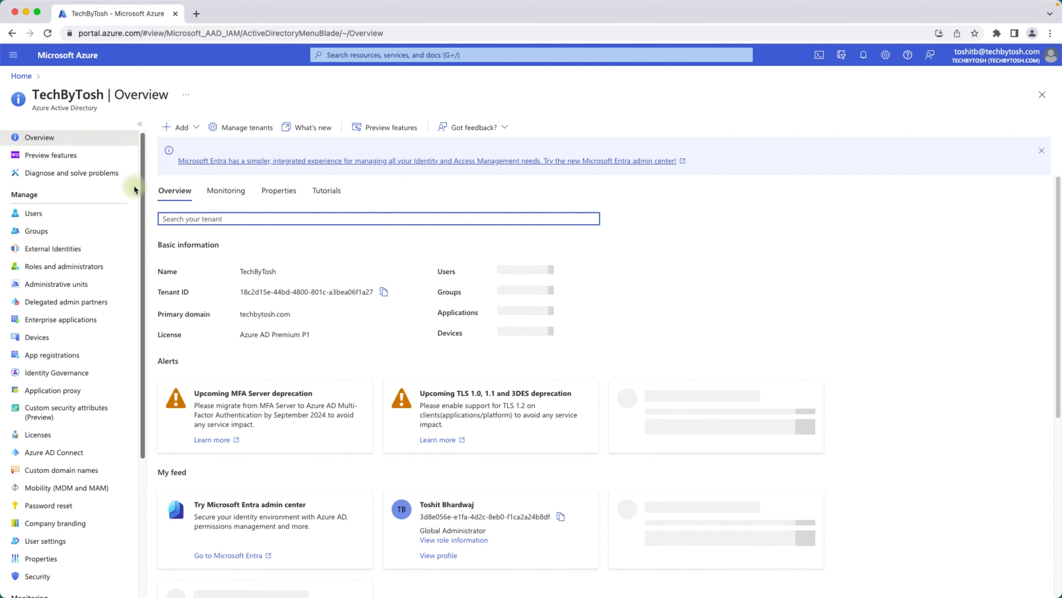
{"action": "left_click", "coordinate": [48, 233]}
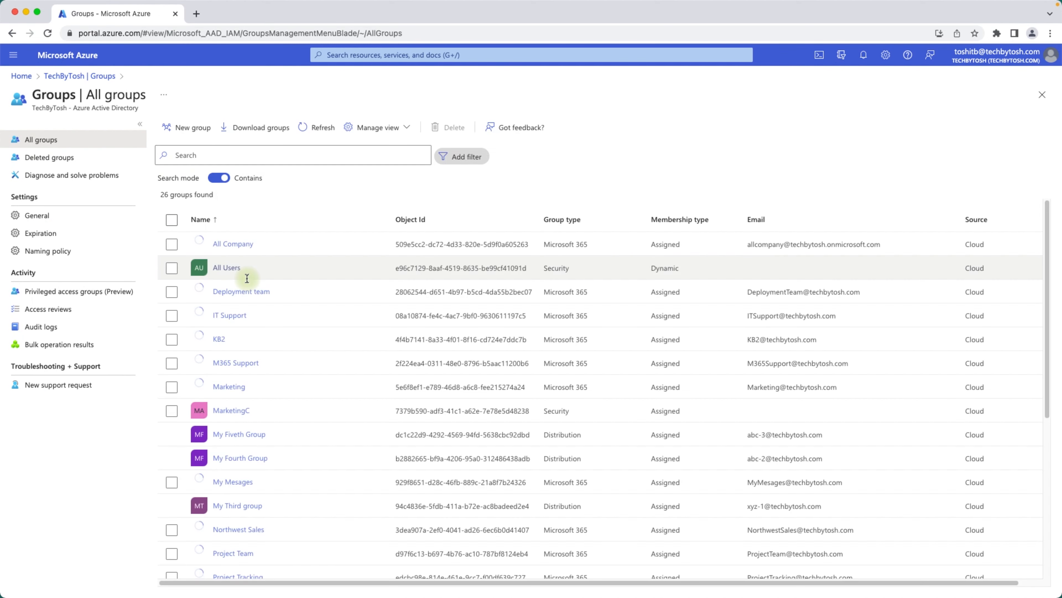
{"action": "left_click", "coordinate": [196, 130]}
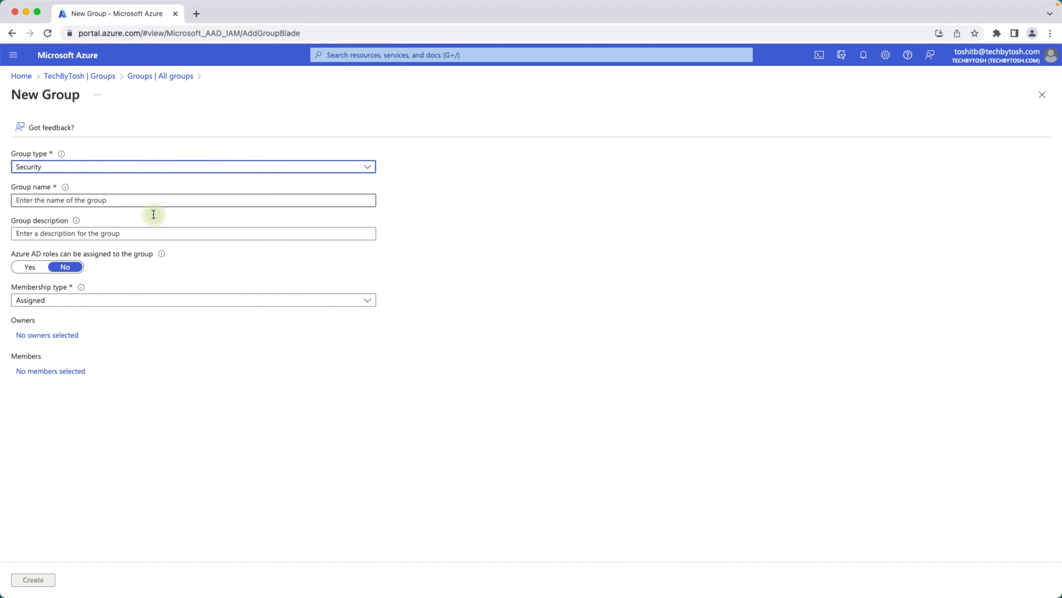
{"action": "left_click", "coordinate": [85, 202]}
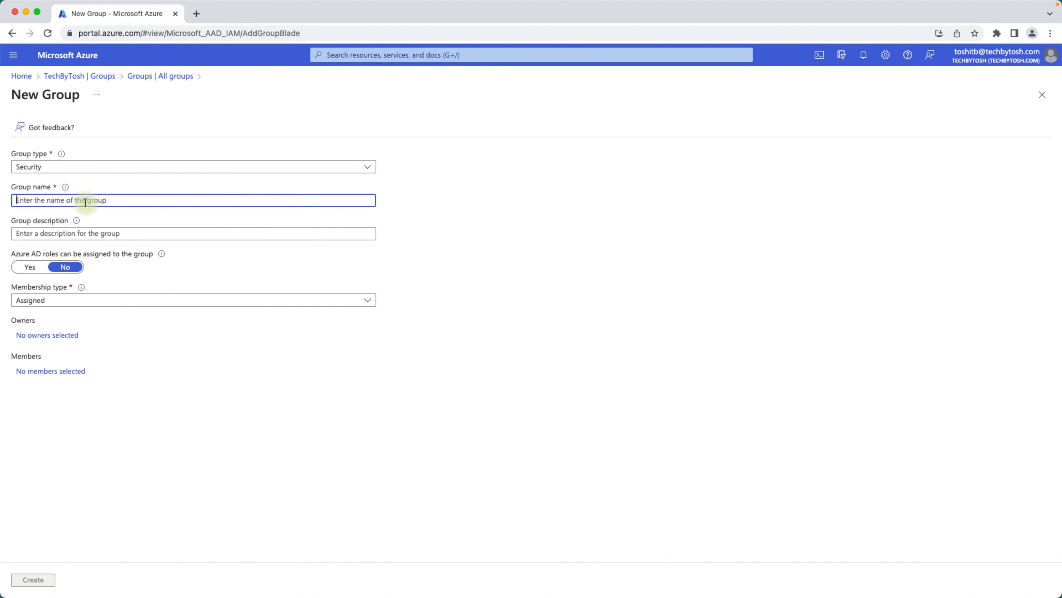
{"action": "type", "text": "SSPR"}
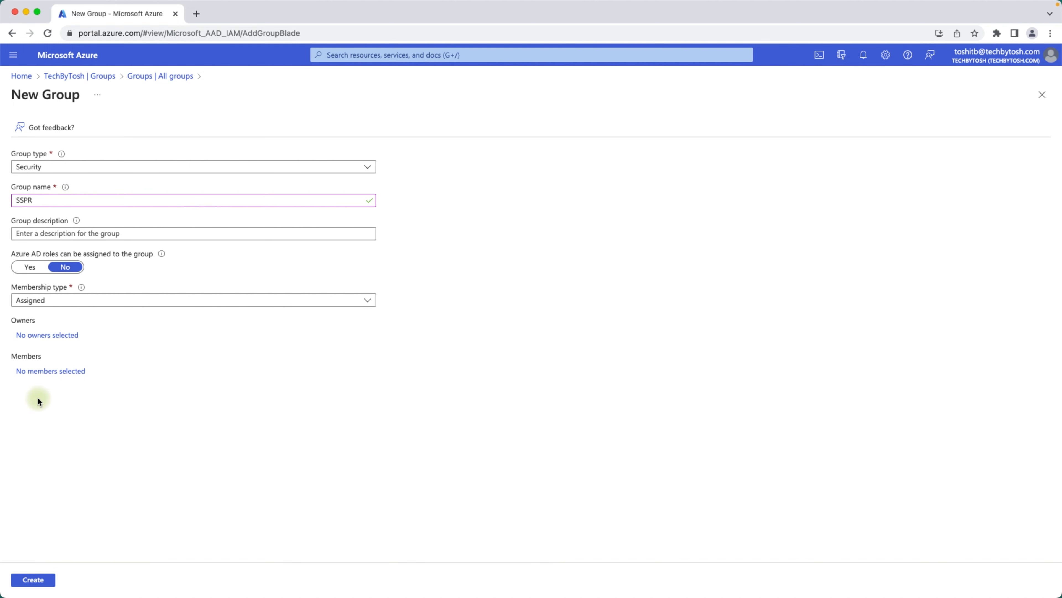
Add one user found by search as a member and create the SSPR group
{"action": "left_click", "coordinate": [44, 372]}
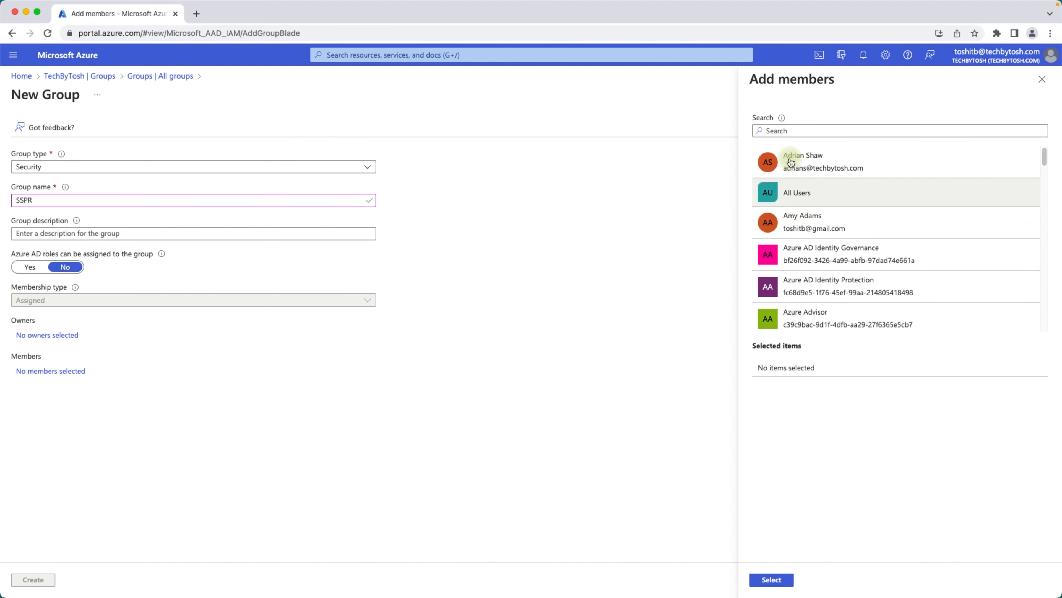
{"action": "left_click", "coordinate": [805, 129]}
{"action": "type", "text": "chris"}
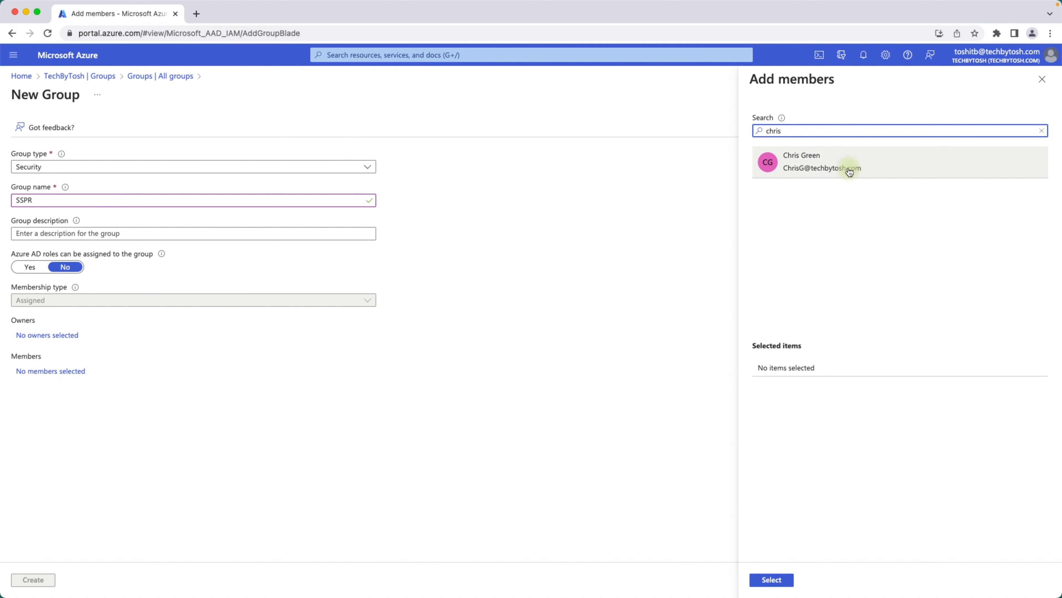
{"action": "left_click", "coordinate": [837, 167]}
{"action": "left_click", "coordinate": [771, 580]}
{"action": "left_click", "coordinate": [26, 579]}
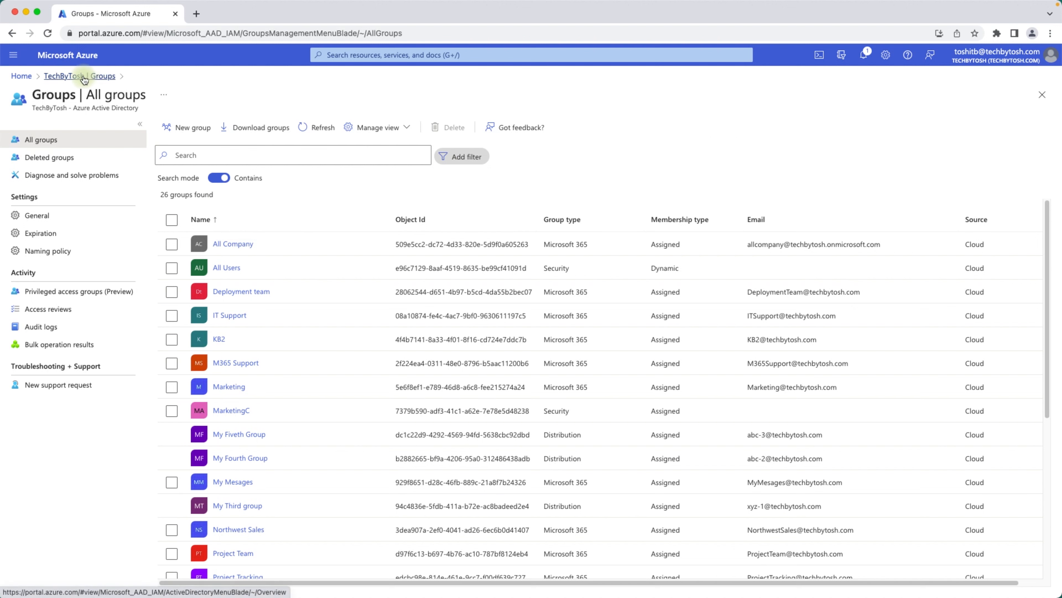
Return to Password reset properties and set self service password reset enabled to Selected
{"action": "left_click", "coordinate": [65, 76]}
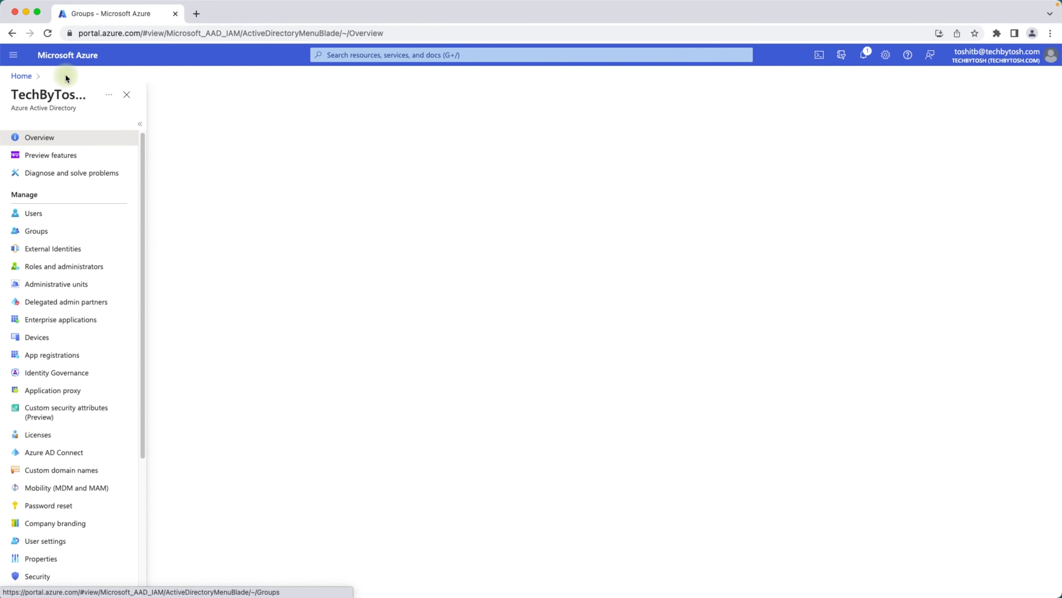
{"action": "left_click_drag", "start_coordinate": [142, 190], "coordinate": [145, 273]}
{"action": "left_click", "coordinate": [53, 385]}
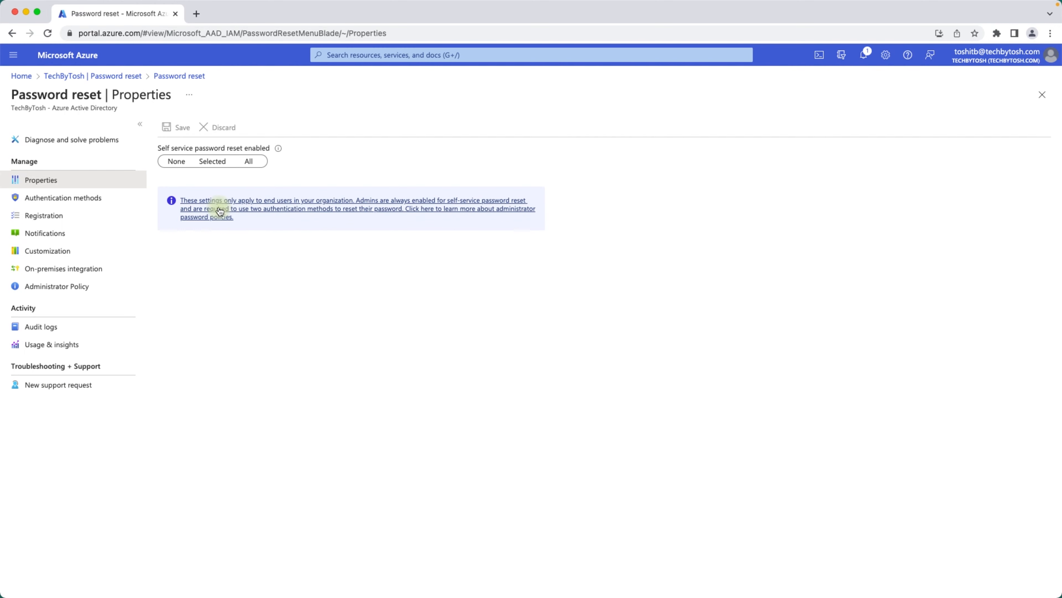
{"action": "left_click", "coordinate": [214, 163]}
{"action": "left_click", "coordinate": [214, 167]}
Choose the SSPR group as the selected group for password reset and save
{"action": "left_click", "coordinate": [293, 205]}
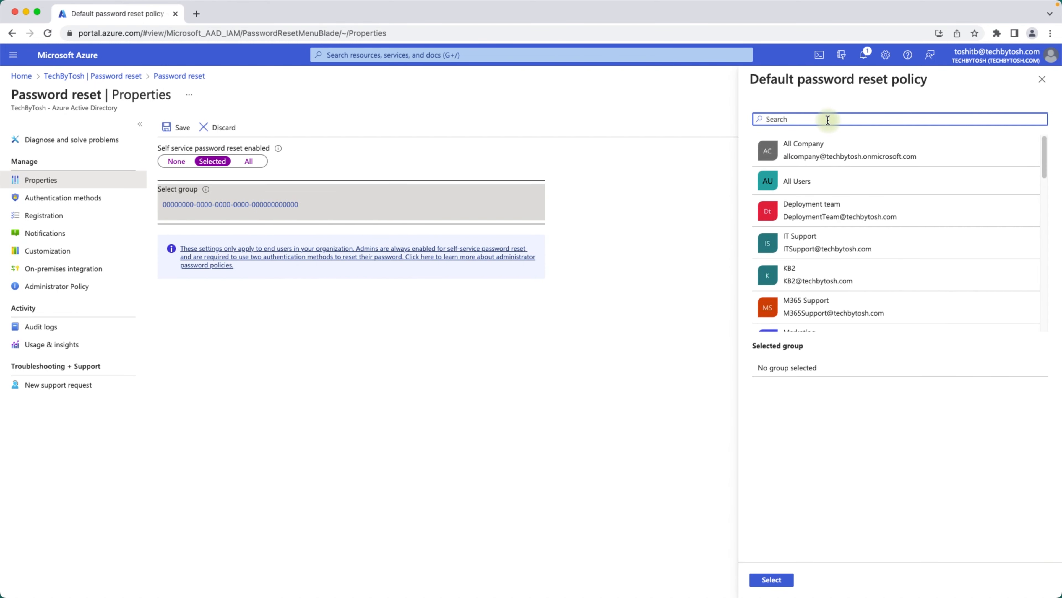
{"action": "type", "text": "sspr"}
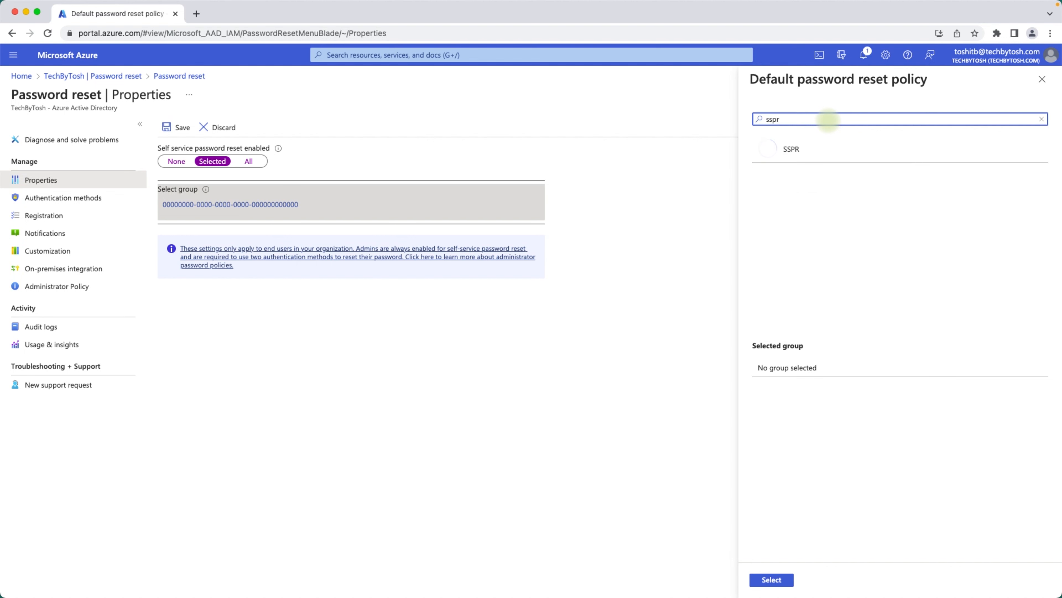
{"action": "left_click", "coordinate": [838, 149]}
{"action": "left_click", "coordinate": [773, 582]}
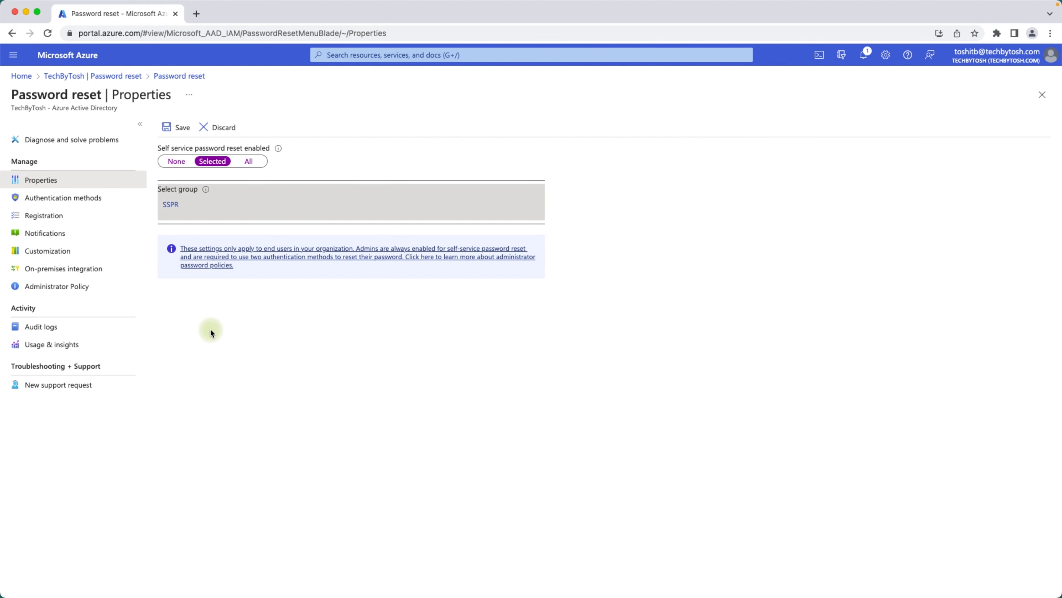
{"action": "left_click", "coordinate": [177, 130]}
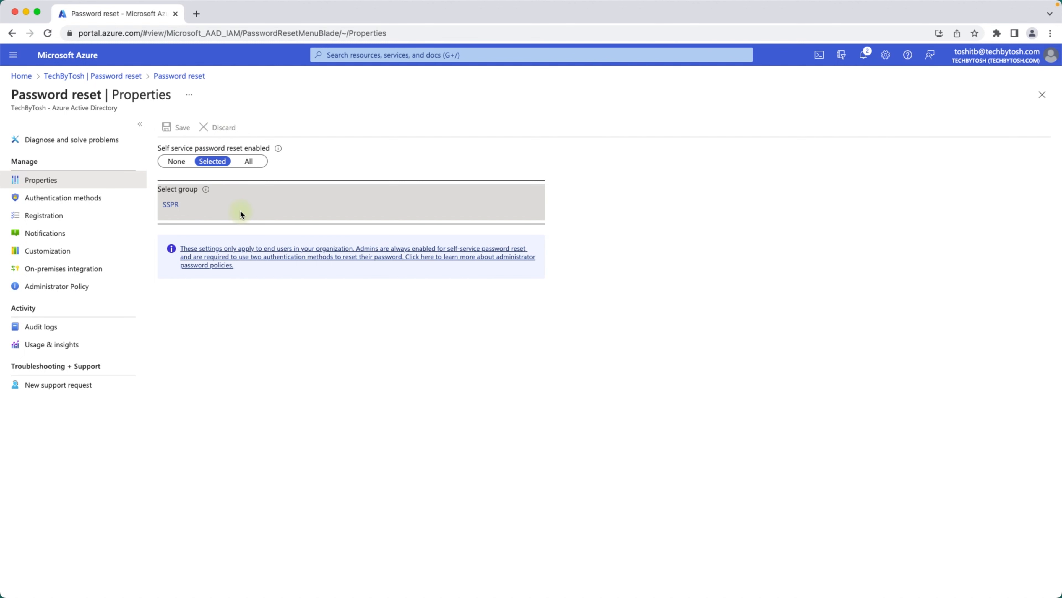
Set the number of authentication methods required to reset to 2
{"action": "left_click", "coordinate": [70, 204]}
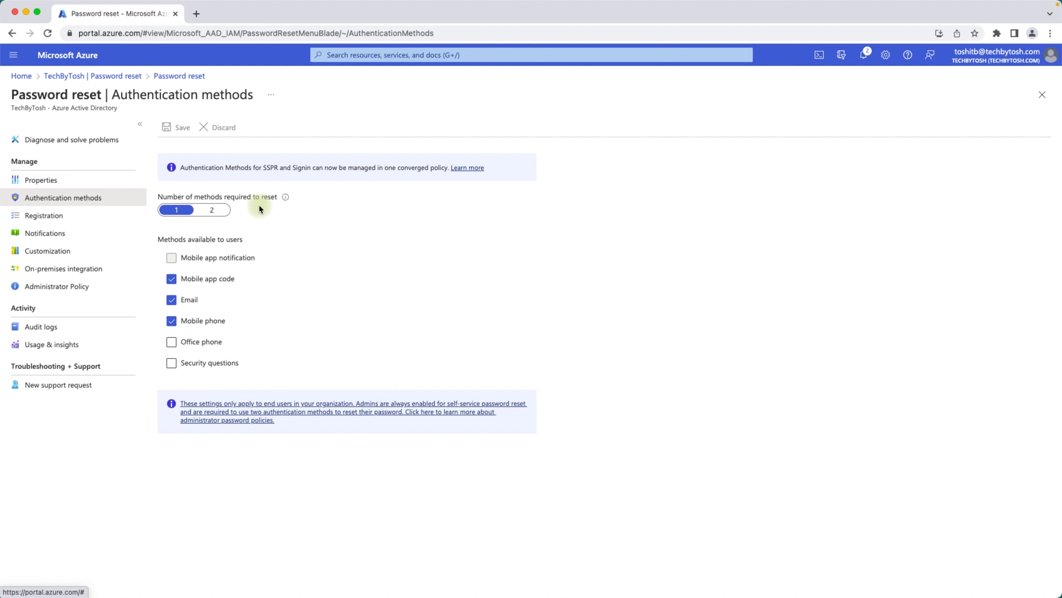
{"action": "mouse_move", "coordinate": [286, 199]}
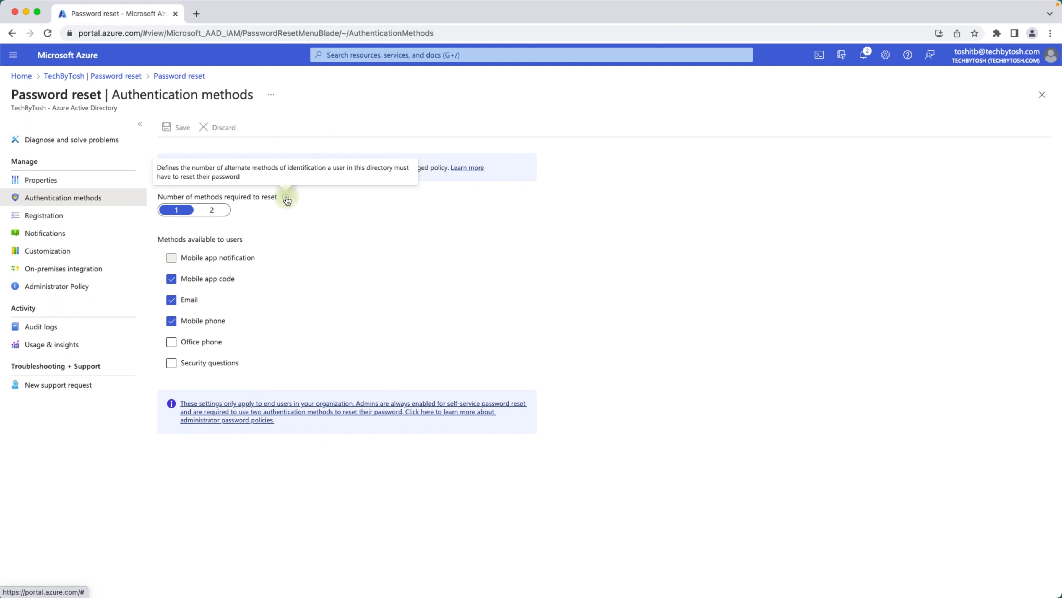
{"action": "left_click", "coordinate": [214, 210]}
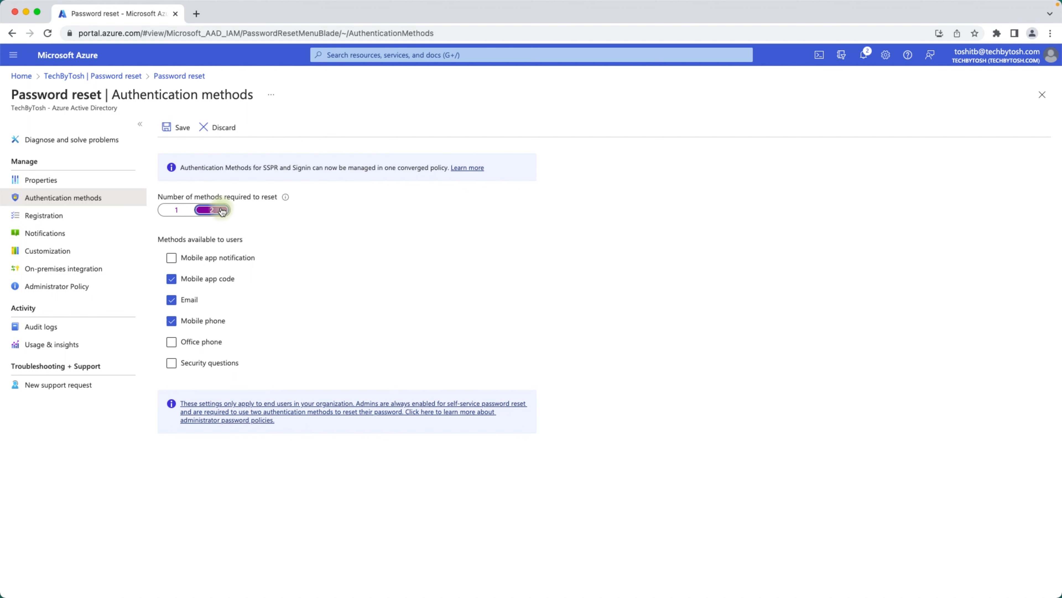
{"action": "left_click", "coordinate": [178, 210]}
{"action": "left_click", "coordinate": [210, 210]}
{"action": "left_click", "coordinate": [171, 279]}
{"action": "left_click", "coordinate": [172, 281]}
{"action": "left_click", "coordinate": [173, 299]}
{"action": "left_click", "coordinate": [174, 321]}
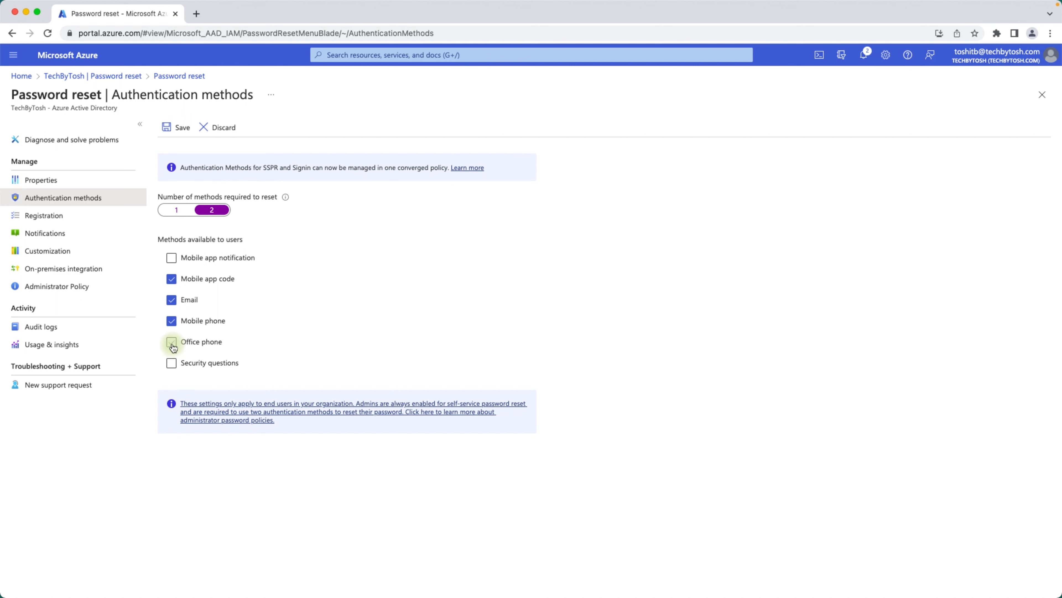
{"action": "left_click", "coordinate": [173, 363]}
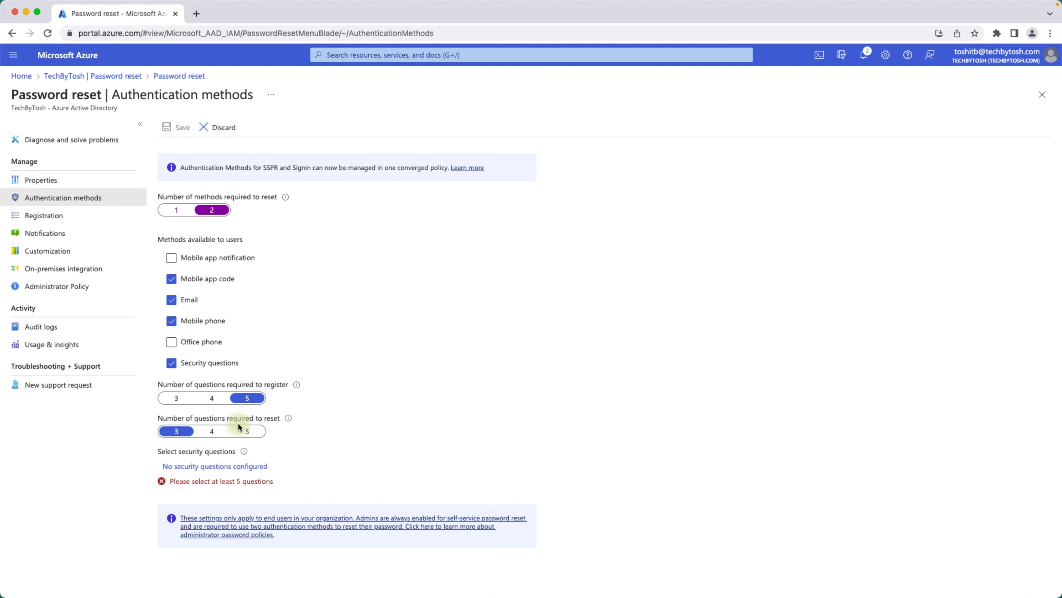
{"action": "left_click", "coordinate": [212, 432]}
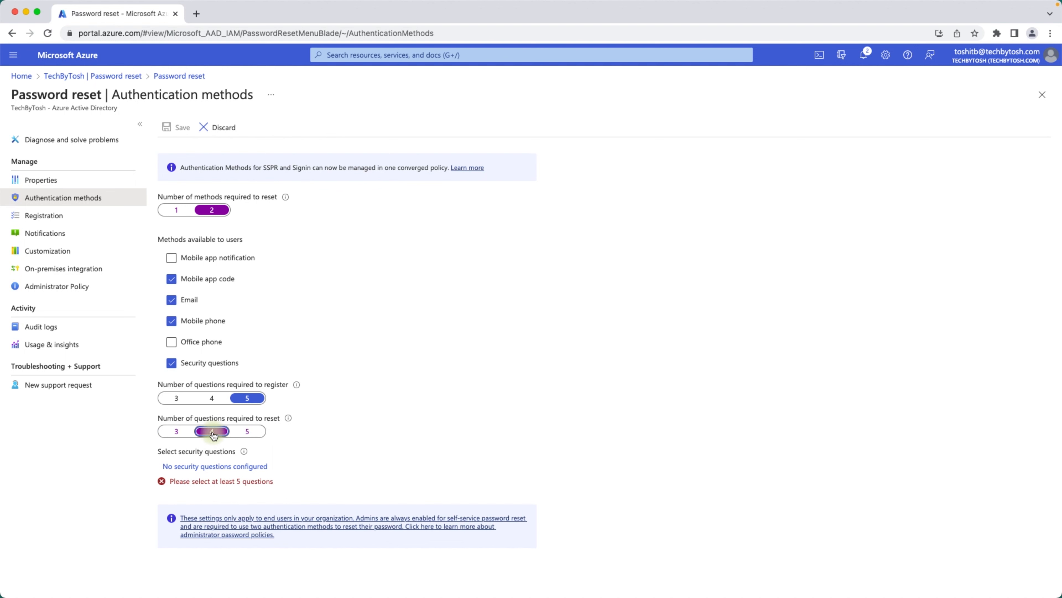
{"action": "left_click", "coordinate": [177, 431]}
{"action": "left_click", "coordinate": [210, 399]}
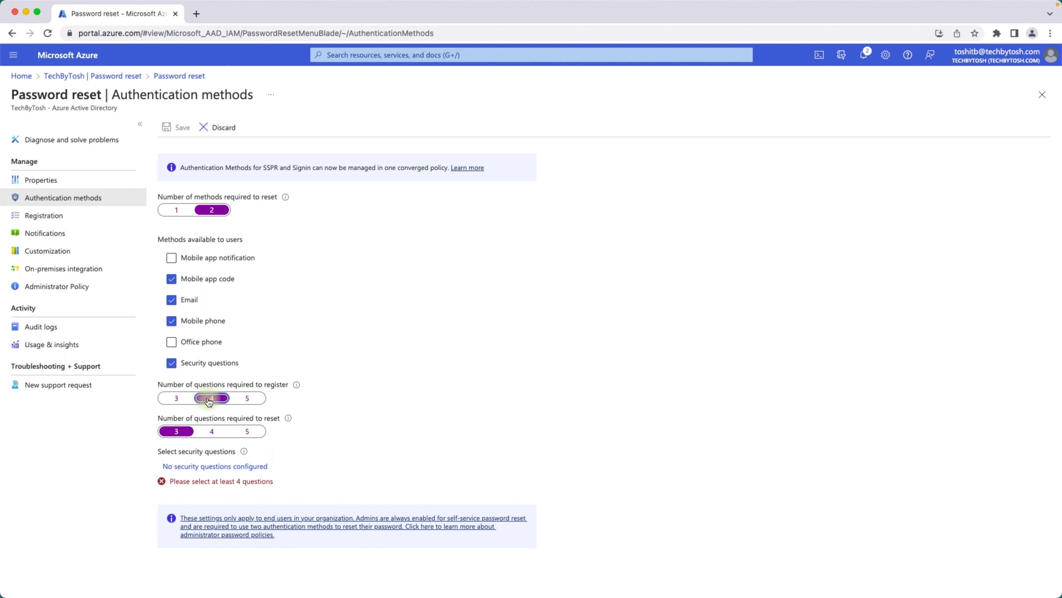
{"action": "left_click", "coordinate": [173, 364]}
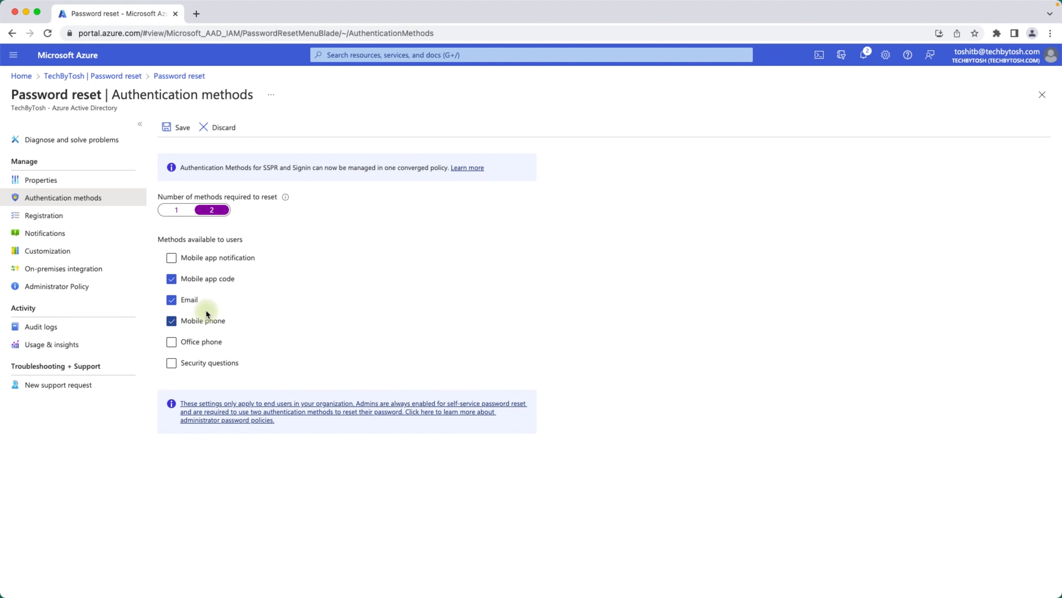
Enable Mobile app notification as an available method, with 2 methods required to reset
{"action": "left_click", "coordinate": [173, 258]}
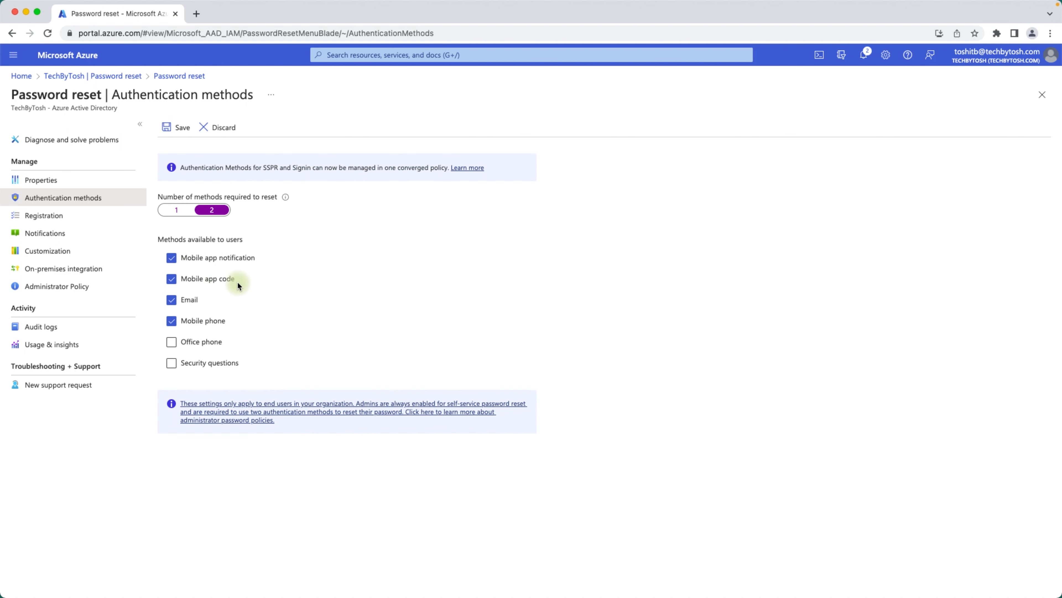
{"action": "left_click", "coordinate": [172, 262]}
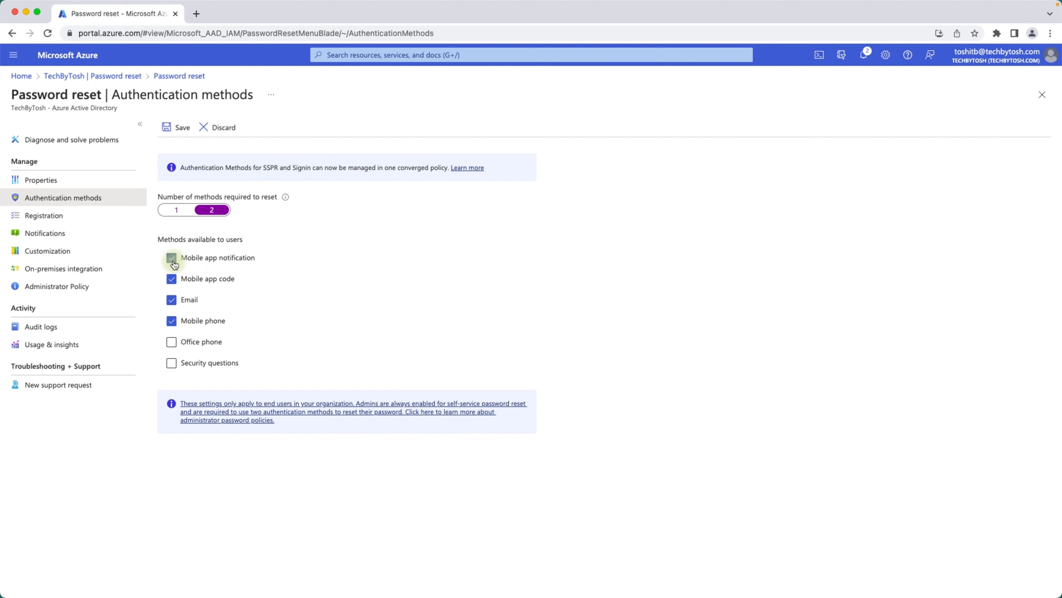
{"action": "left_click", "coordinate": [217, 218]}
{"action": "left_click", "coordinate": [178, 214]}
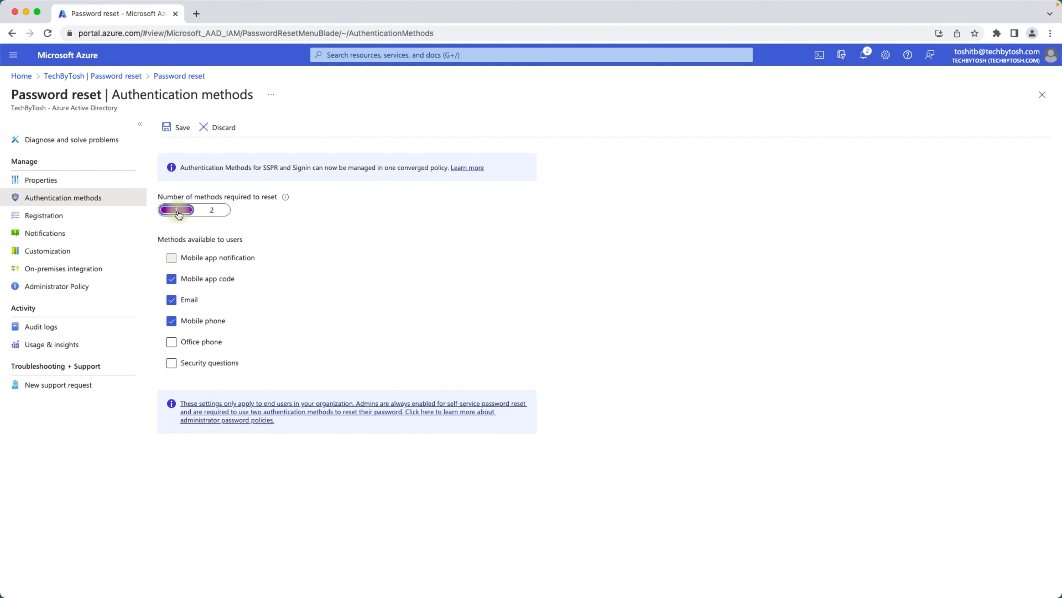
{"action": "left_click", "coordinate": [212, 209]}
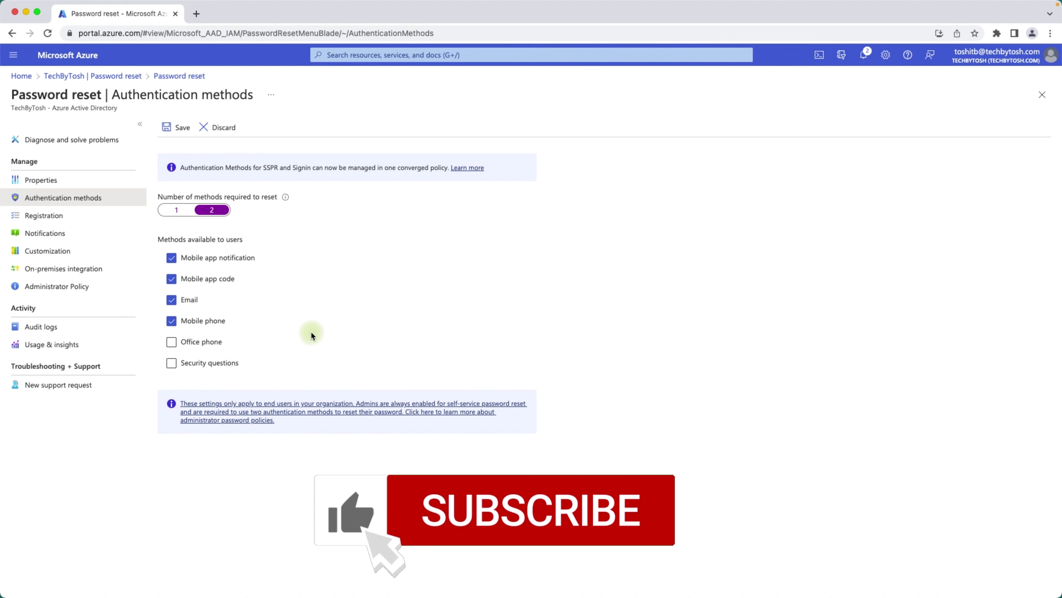
Save the authentication method settings
{"action": "left_click", "coordinate": [177, 129]}
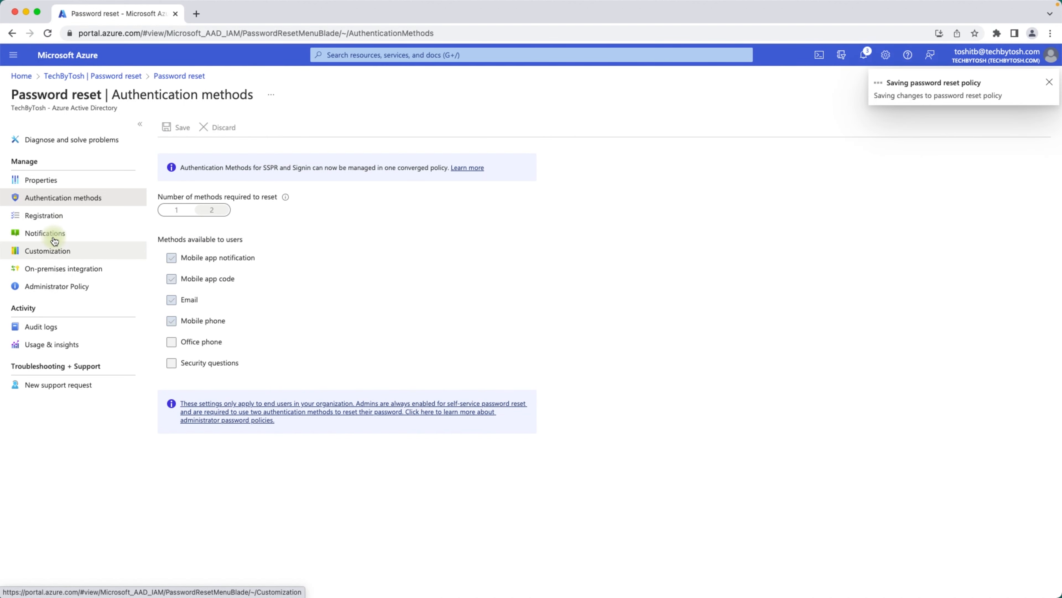
In the Registration settings, keep requiring users to register when signing in, and save
{"action": "left_click", "coordinate": [49, 221]}
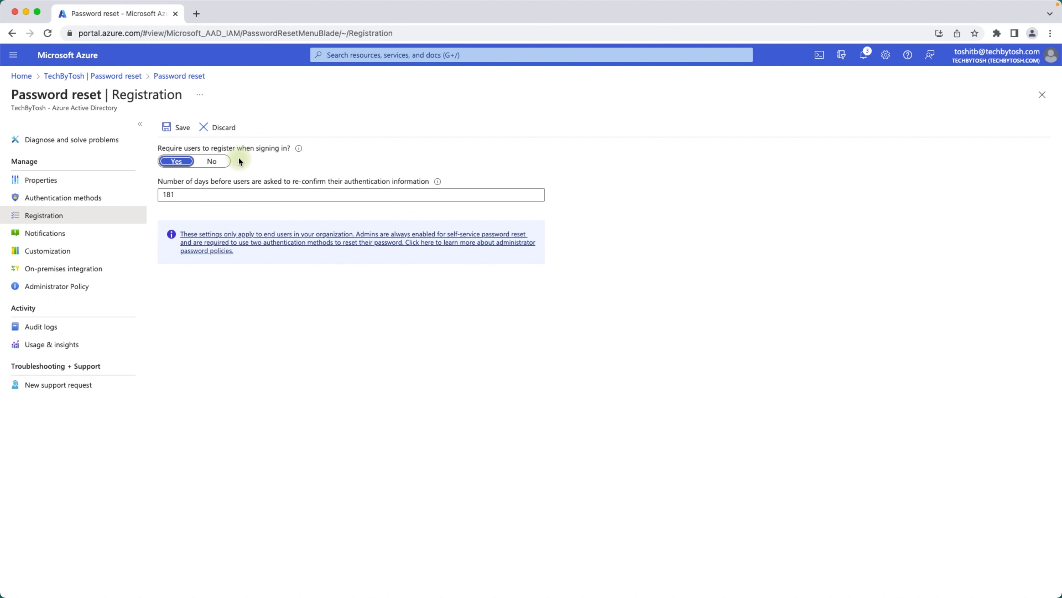
{"action": "left_click", "coordinate": [212, 161]}
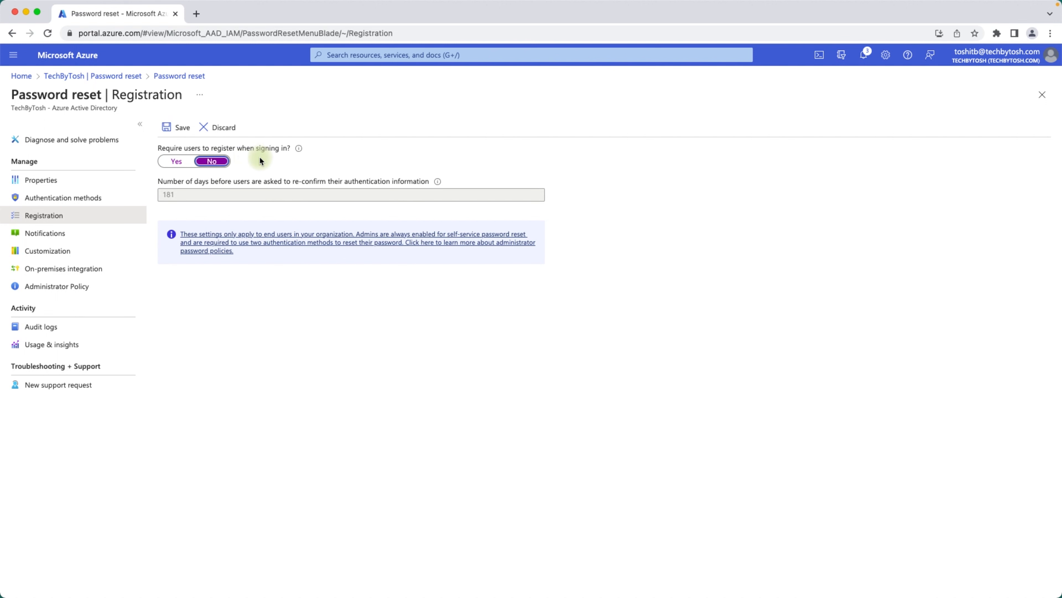
{"action": "left_click", "coordinate": [178, 164]}
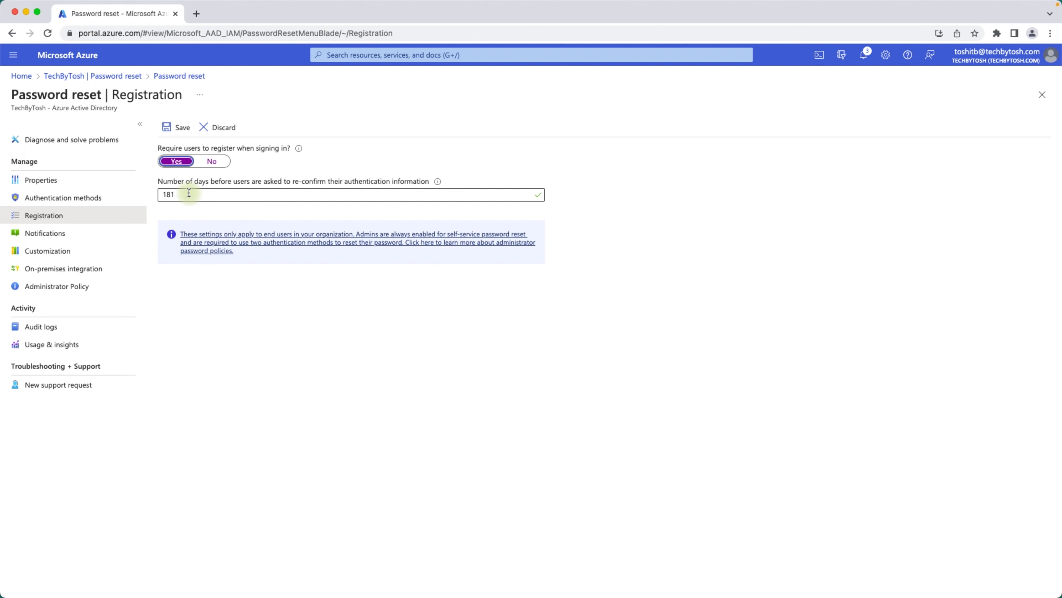
{"action": "left_click", "coordinate": [181, 130]}
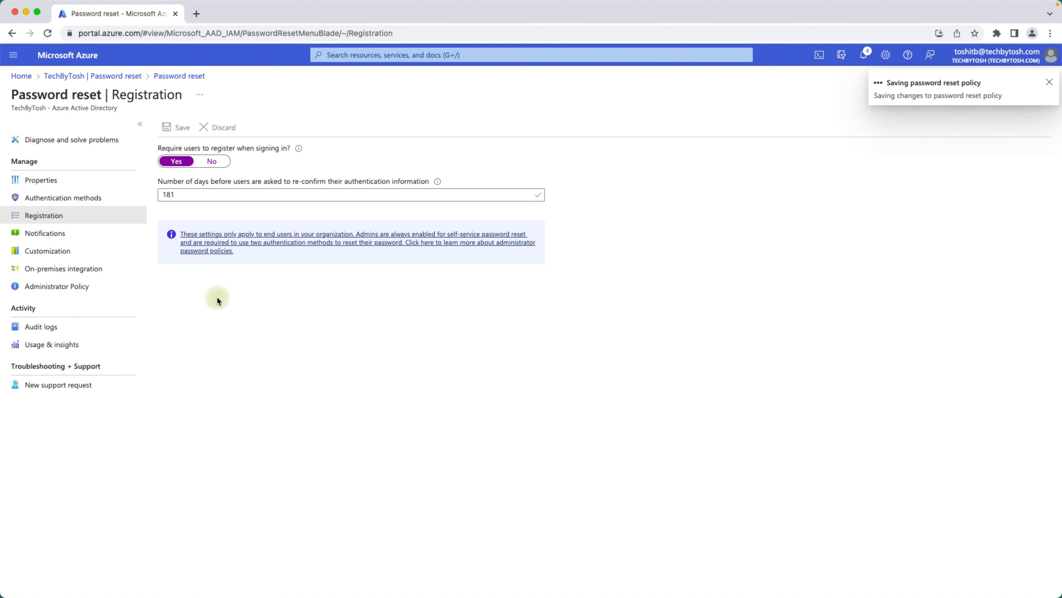
Review the Notifications, Customization and On-premises integration password reset settings
{"action": "left_click", "coordinate": [49, 236]}
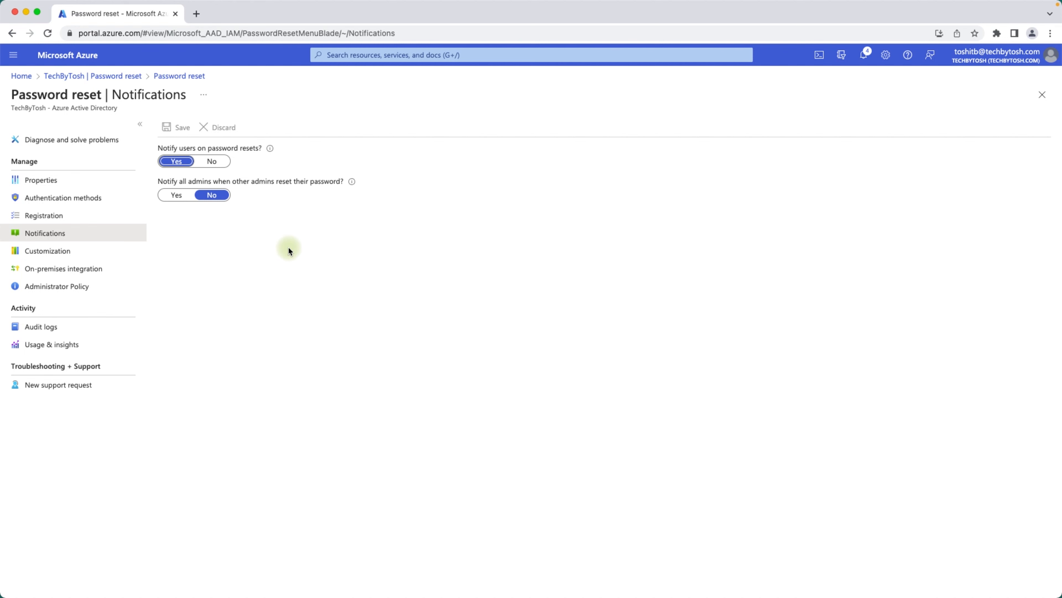
{"action": "left_click", "coordinate": [48, 252]}
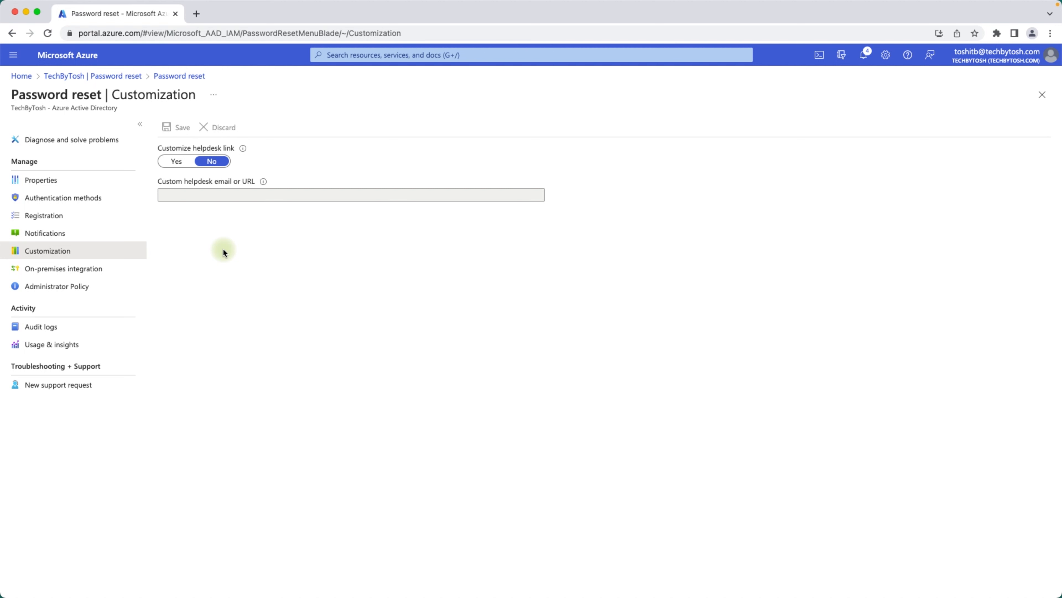
{"action": "left_click", "coordinate": [176, 161]}
{"action": "left_click", "coordinate": [181, 195]}
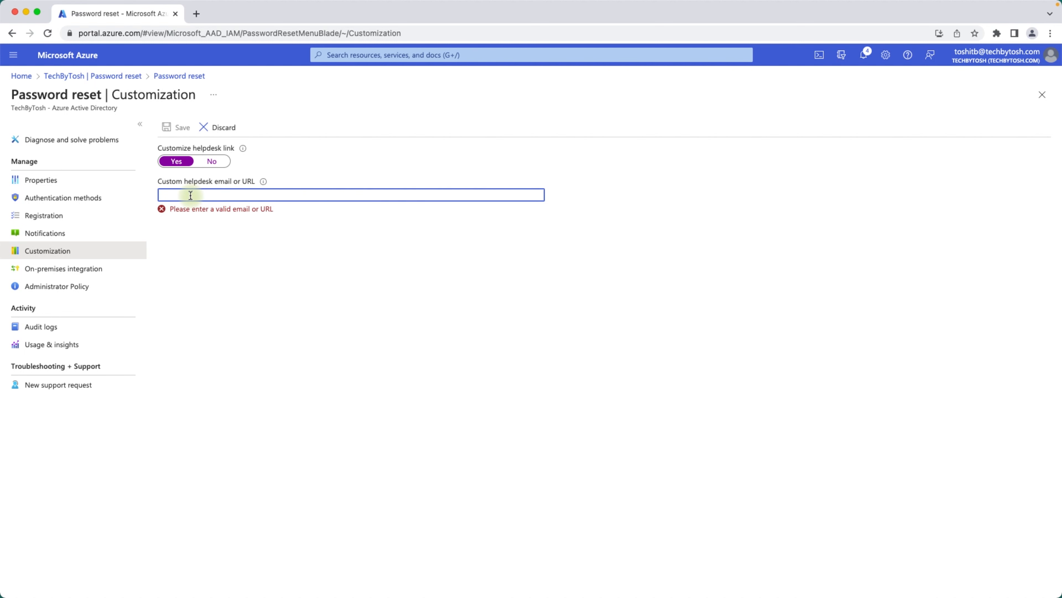
{"action": "left_click", "coordinate": [63, 270]}
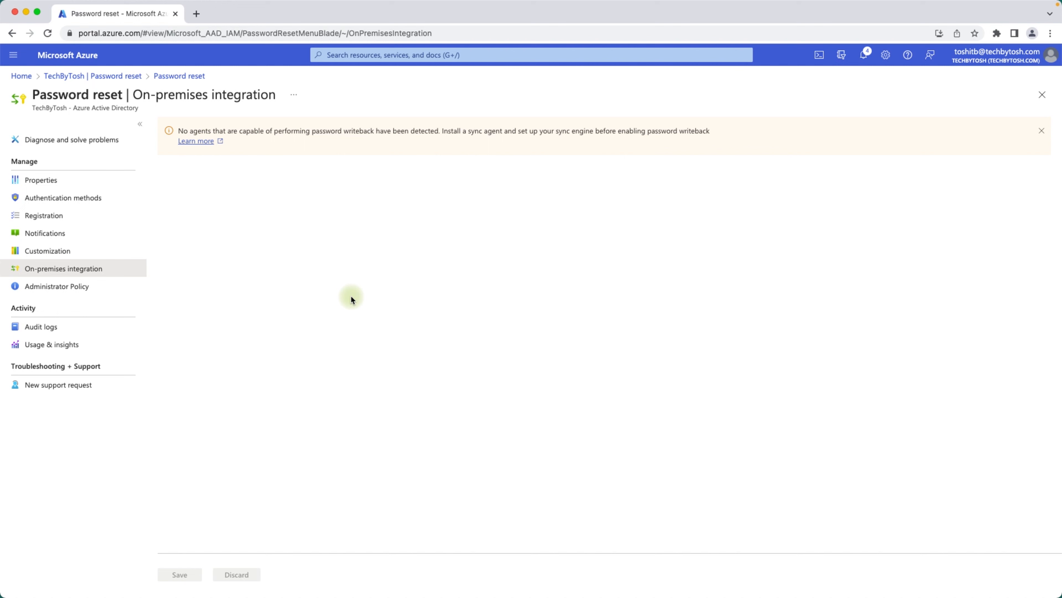
Open a new incognito window and go to portal.office.com
{"action": "key", "text": "super+shift+n"}
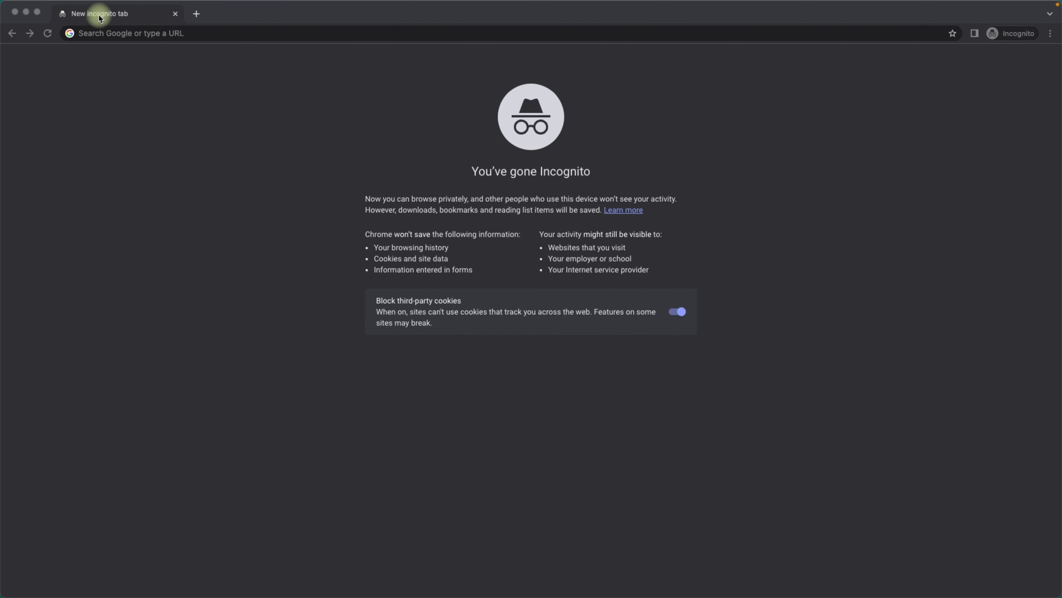
{"action": "left_click", "coordinate": [199, 36]}
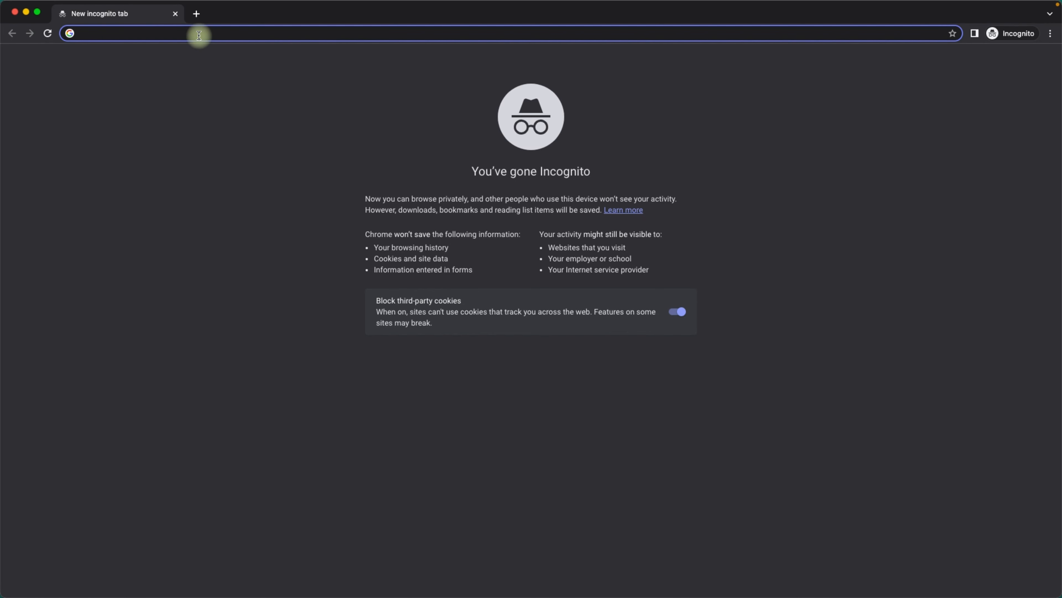
{"action": "type", "text": "portal.of"}
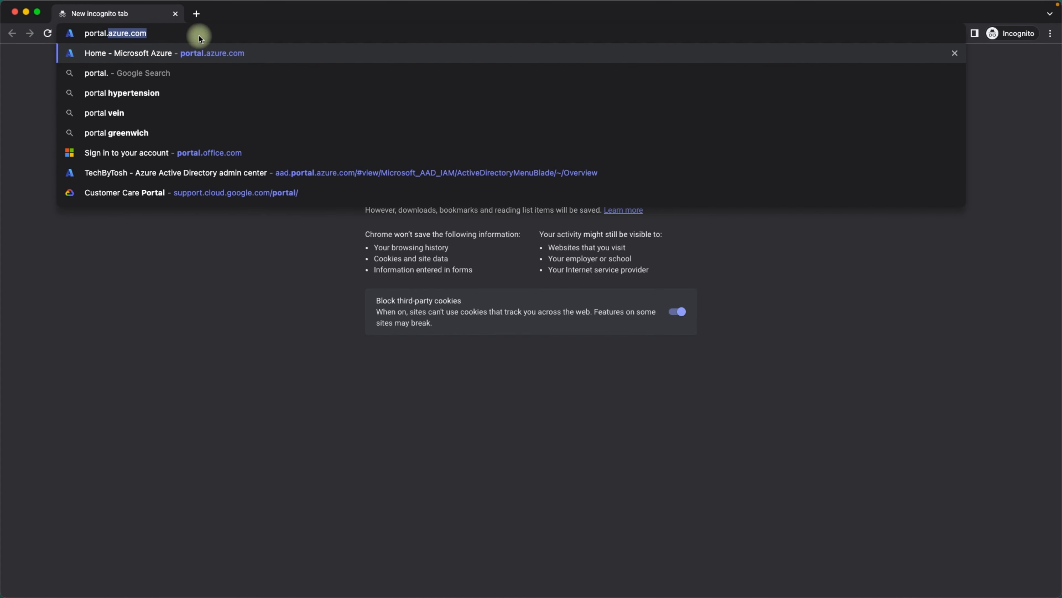
{"action": "type", "text": "fic"}
{"action": "key", "text": "Return"}
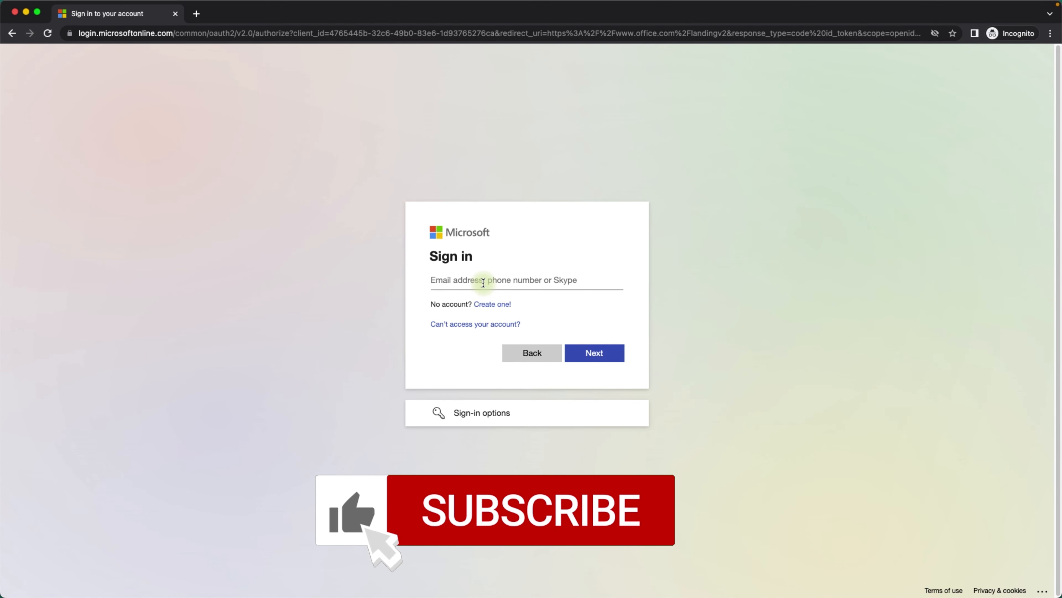
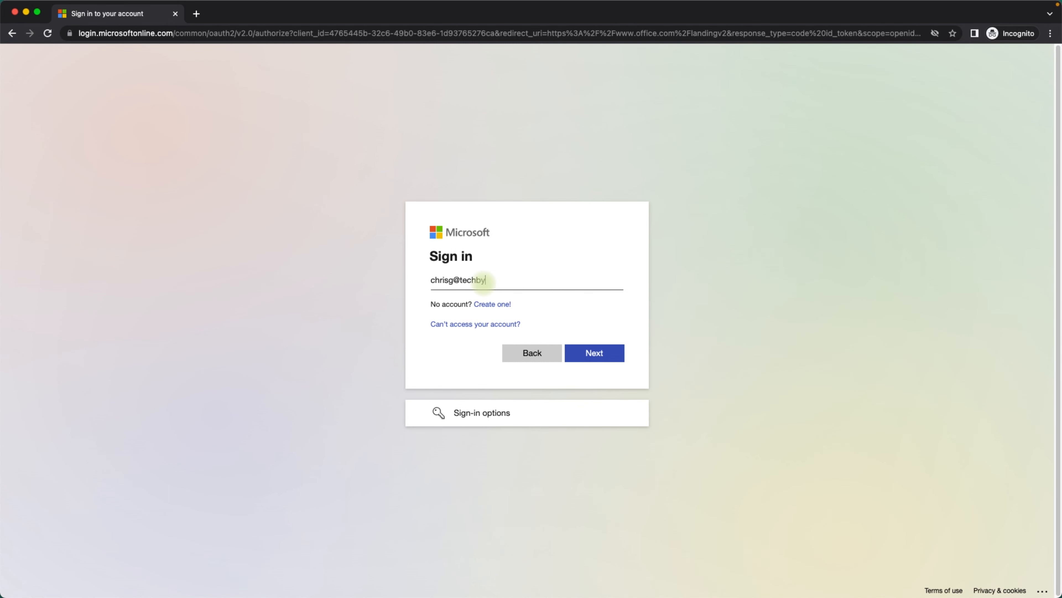
Enter the test user's email address on the Microsoft sign-in page and continue
{"action": "left_click", "coordinate": [596, 353]}
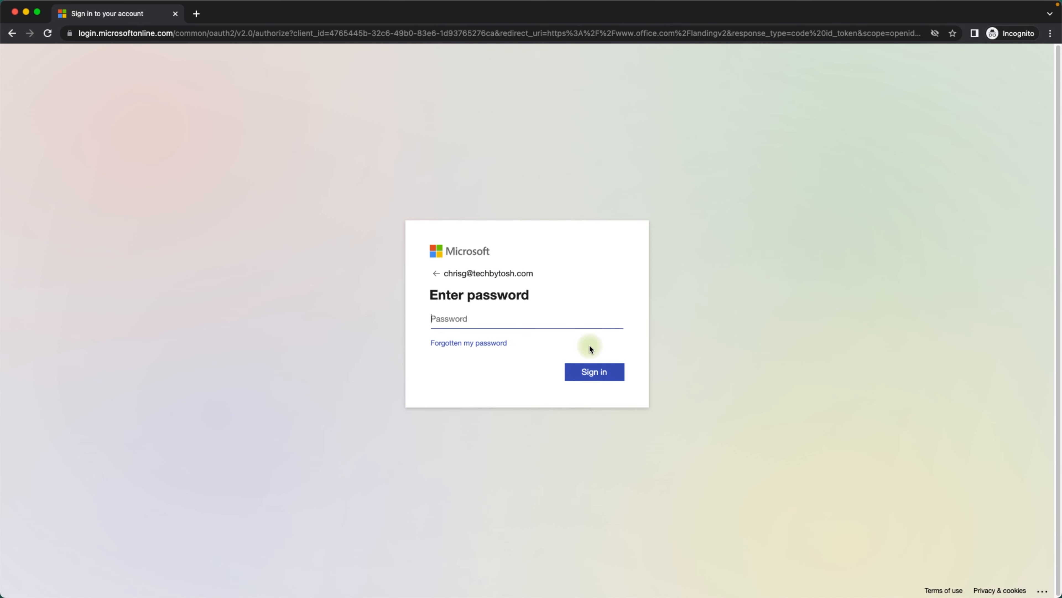
Enter the test user's account password and sign in
{"action": "left_click", "coordinate": [502, 322]}
{"action": "type", "text": "•••••••••••"}
{"action": "key", "text": "Return"}
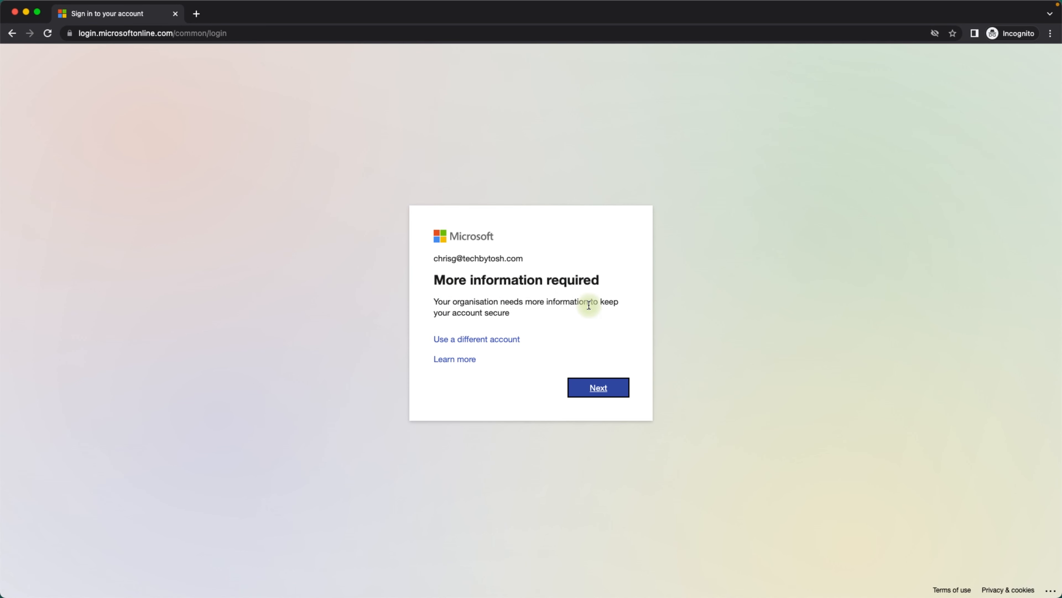
Continue to the account security registration page and check which other methods can be set up
{"action": "left_click", "coordinate": [597, 388]}
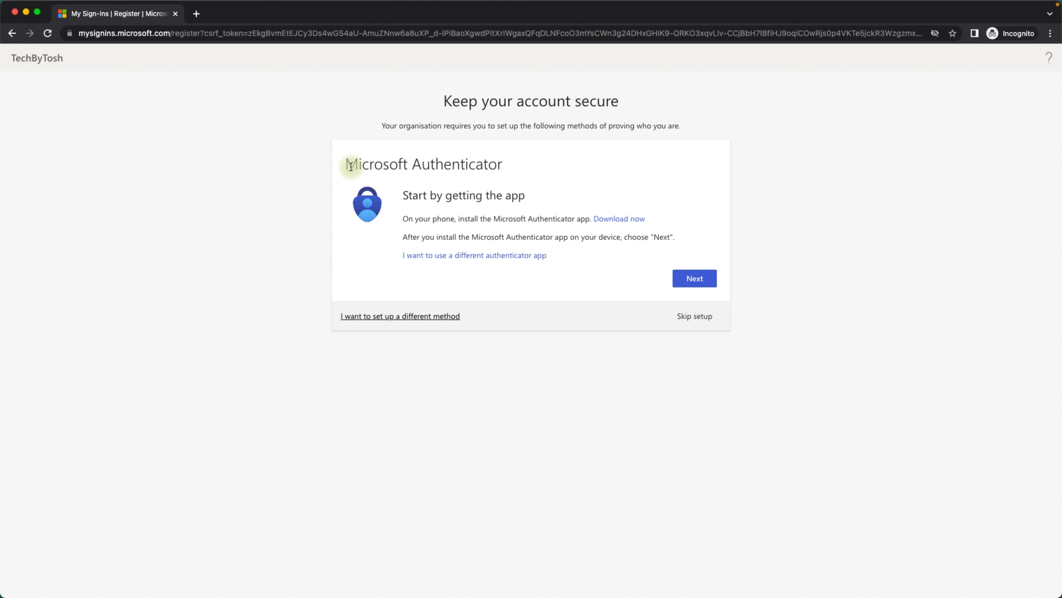
{"action": "left_click_drag", "start_coordinate": [349, 166], "coordinate": [509, 173]}
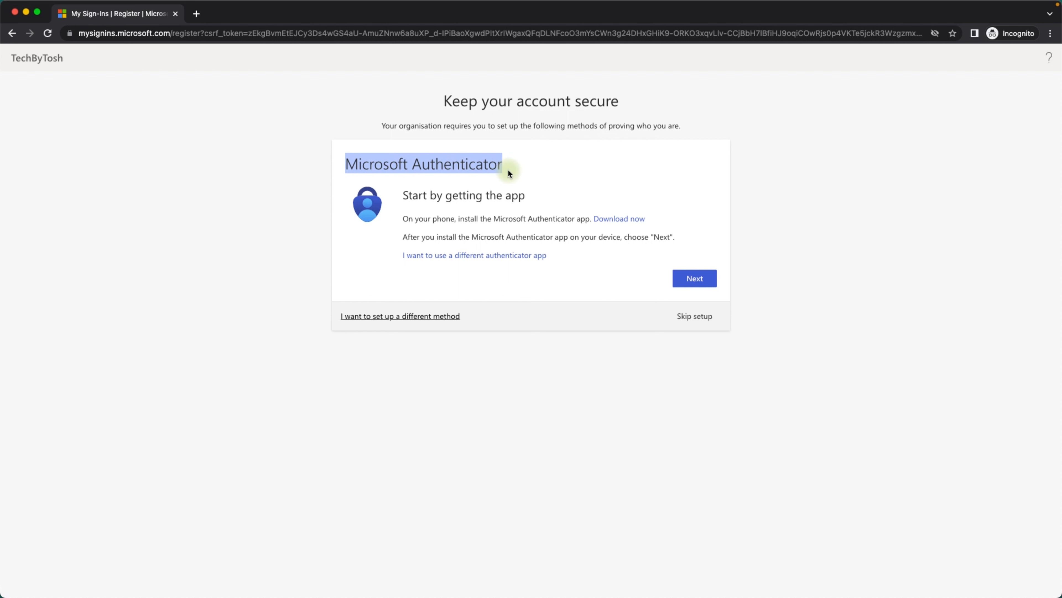
{"action": "left_click", "coordinate": [421, 188]}
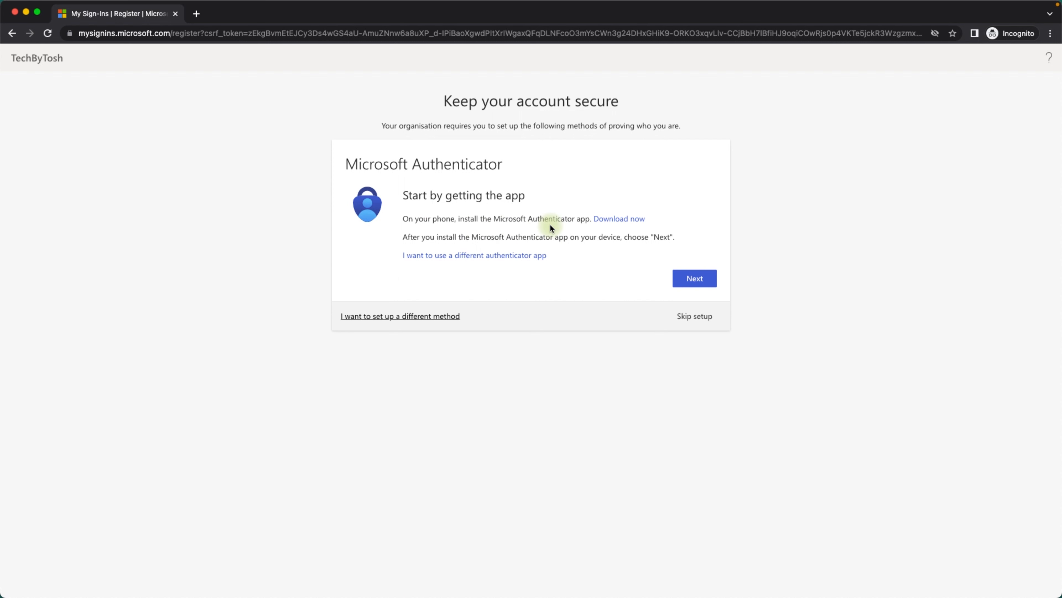
{"action": "left_click", "coordinate": [411, 317]}
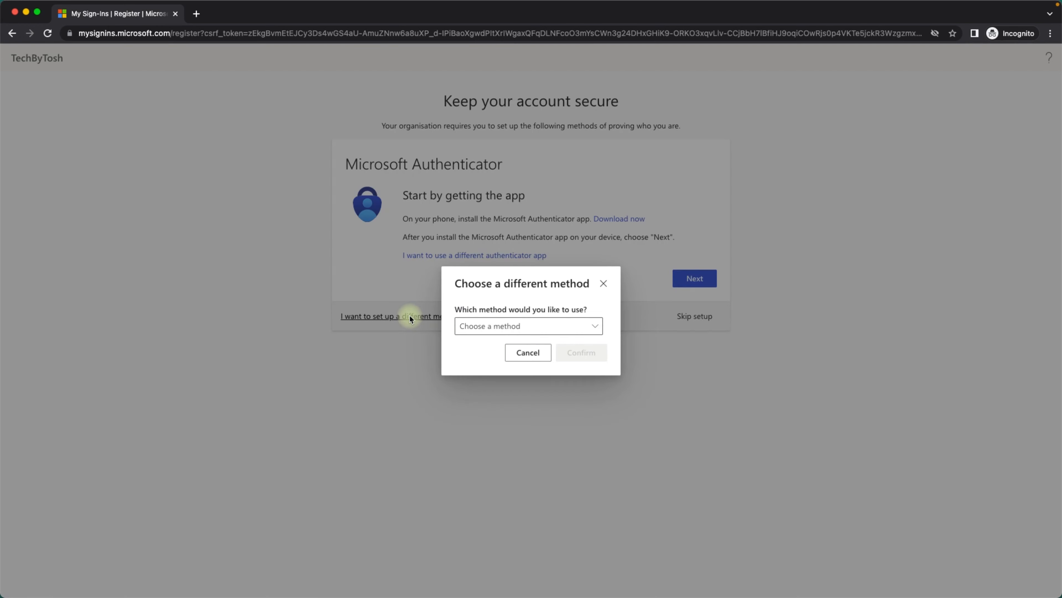
{"action": "left_click", "coordinate": [586, 327]}
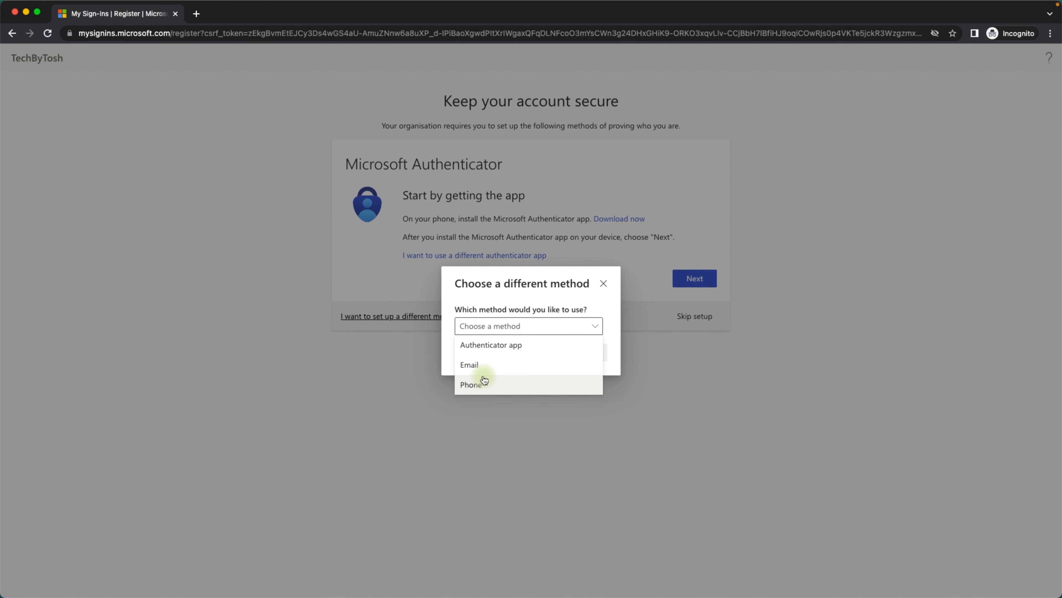
{"action": "left_click", "coordinate": [628, 377]}
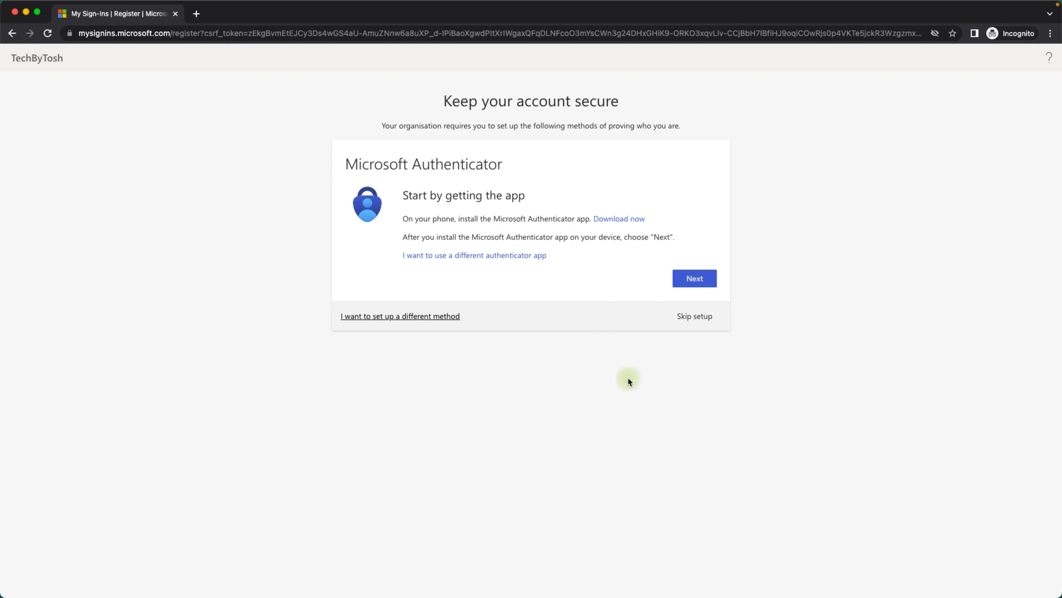
Skip the authenticator setup and choose to stay signed in
{"action": "left_click", "coordinate": [691, 317]}
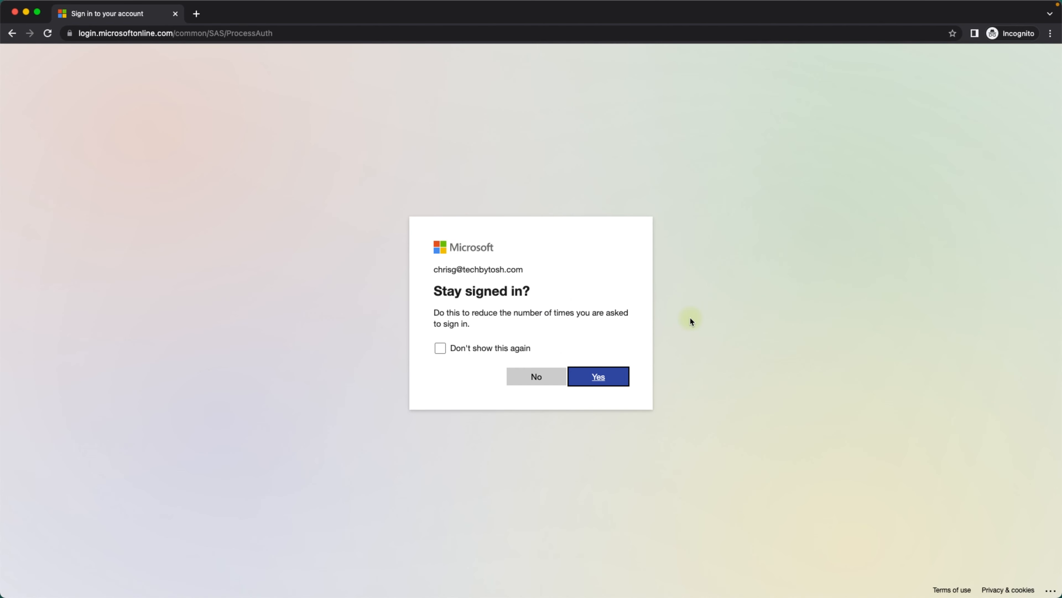
{"action": "left_click", "coordinate": [596, 377]}
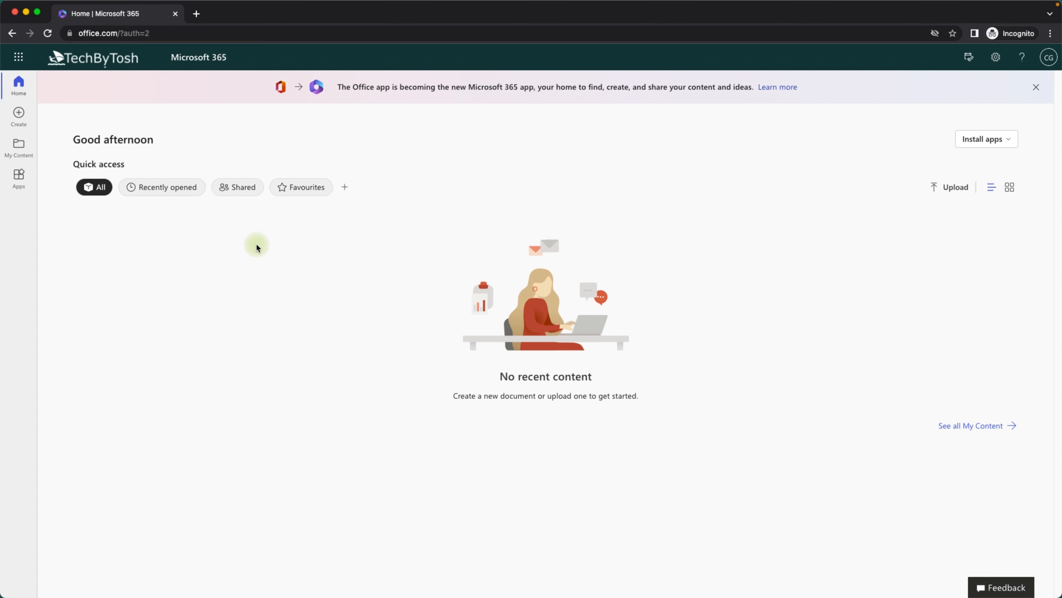
Sign out of the Microsoft 365 account
{"action": "left_click", "coordinate": [1049, 57]}
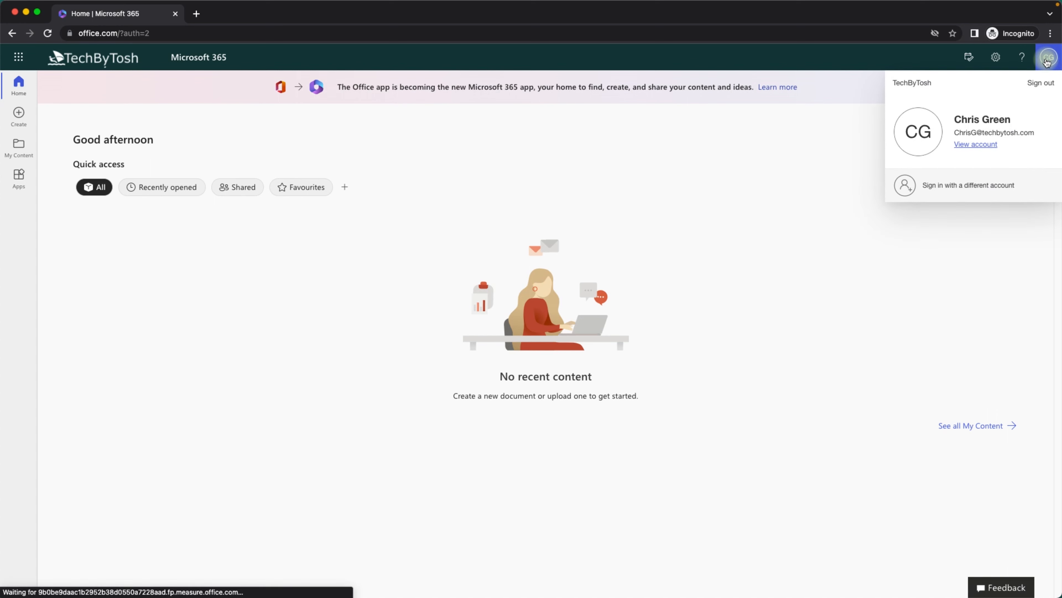
{"action": "left_click", "coordinate": [1040, 83]}
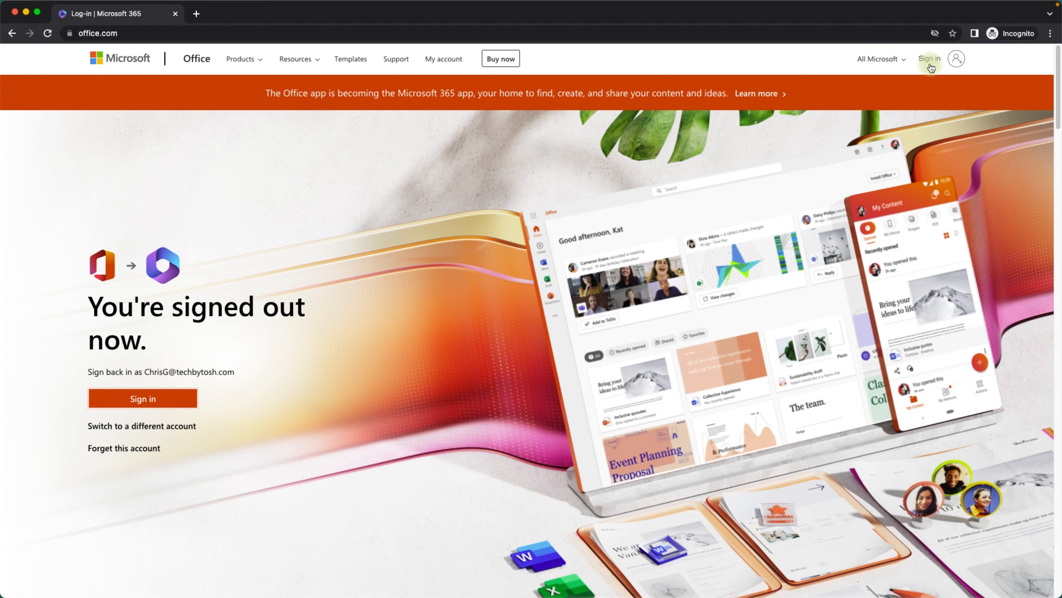
Sign back in with the same account, entering its password
{"action": "left_click", "coordinate": [930, 59]}
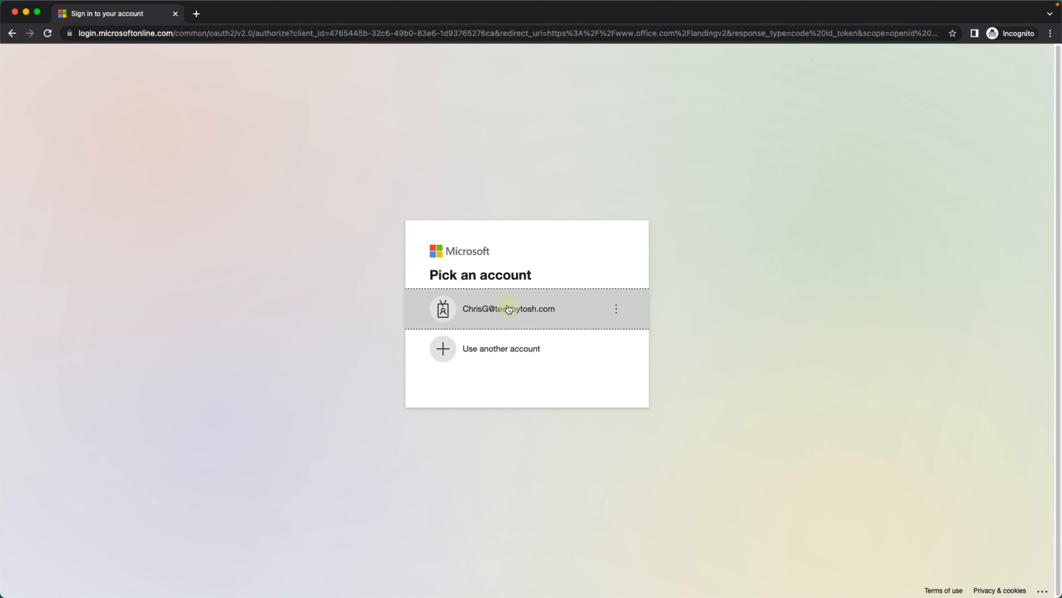
{"action": "left_click", "coordinate": [508, 309]}
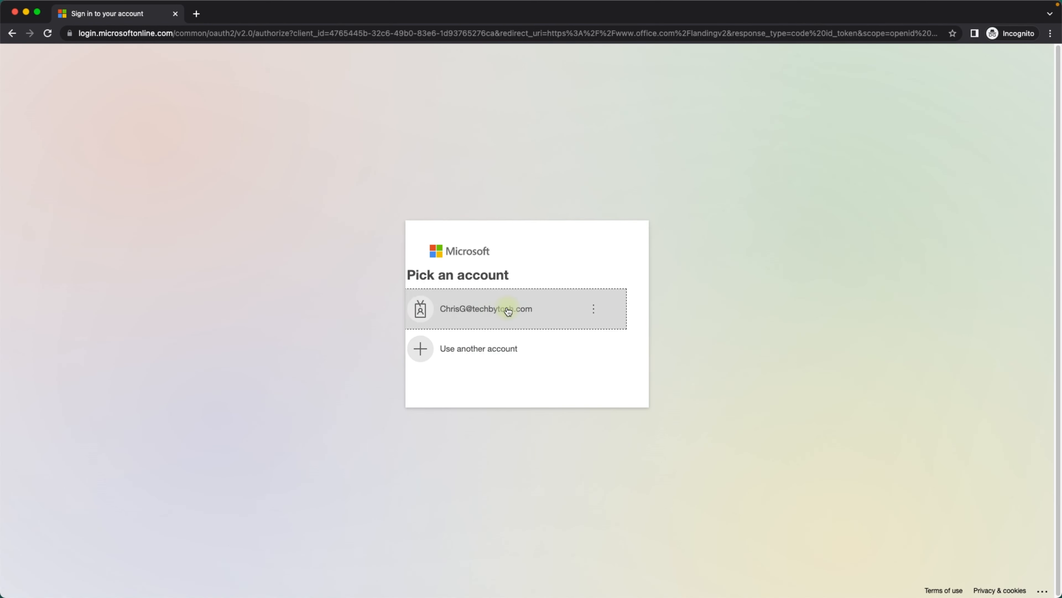
{"action": "left_click", "coordinate": [494, 316]}
{"action": "type", "text": "•••••••"}
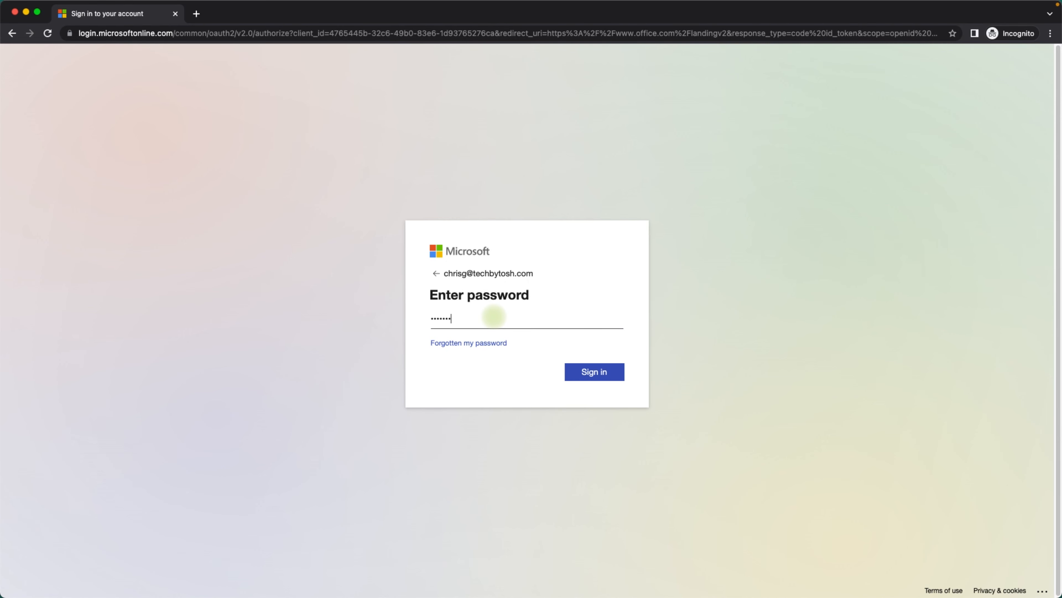
{"action": "type", "text": "••••"}
{"action": "key", "text": "Return"}
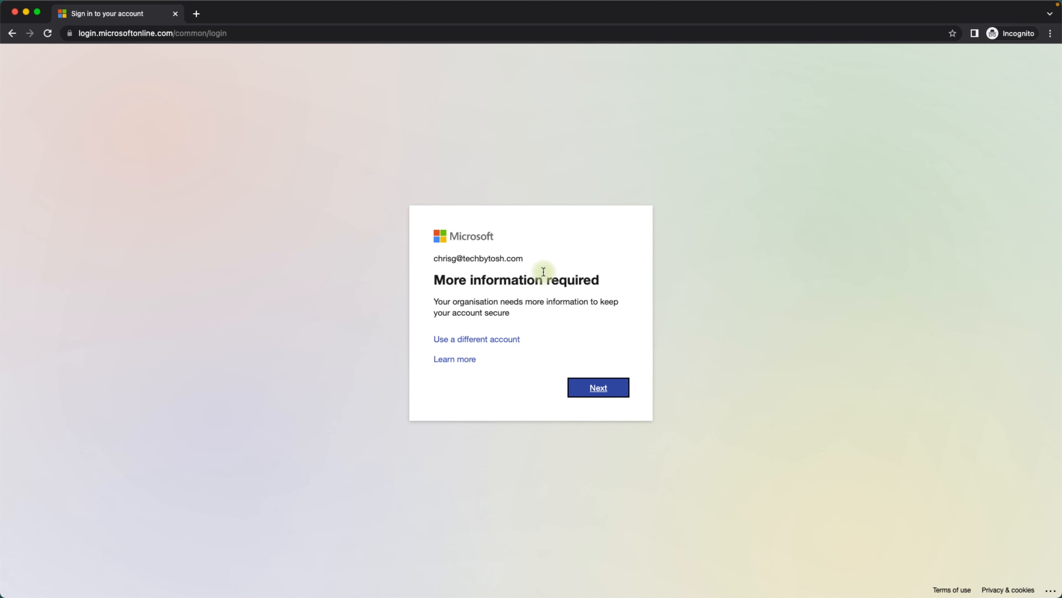
Start Microsoft Authenticator registration, proceeding past the app download and QR code steps to code entry
{"action": "left_click", "coordinate": [599, 387]}
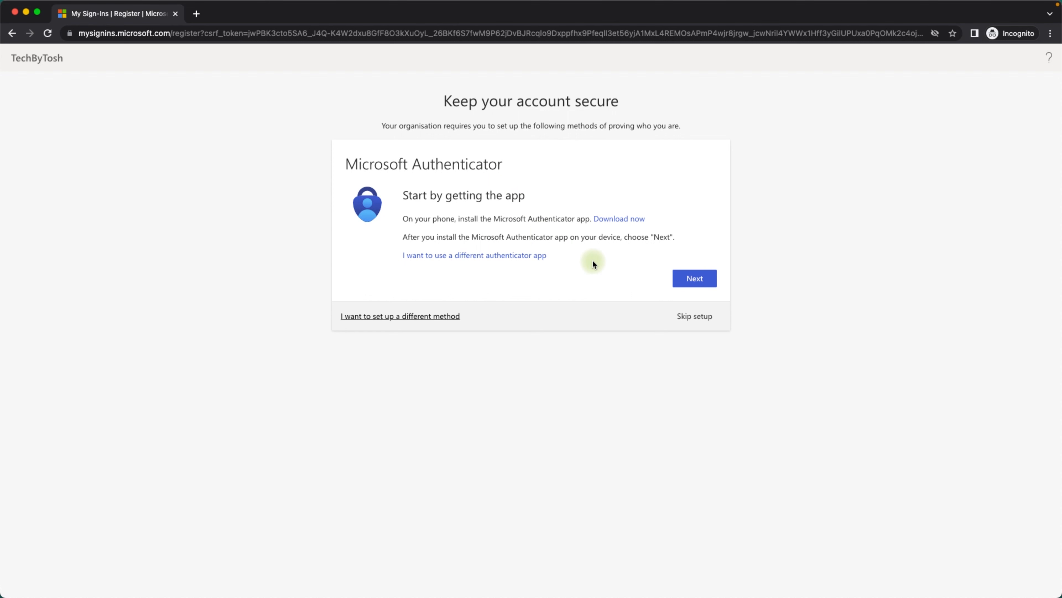
{"action": "left_click", "coordinate": [695, 279]}
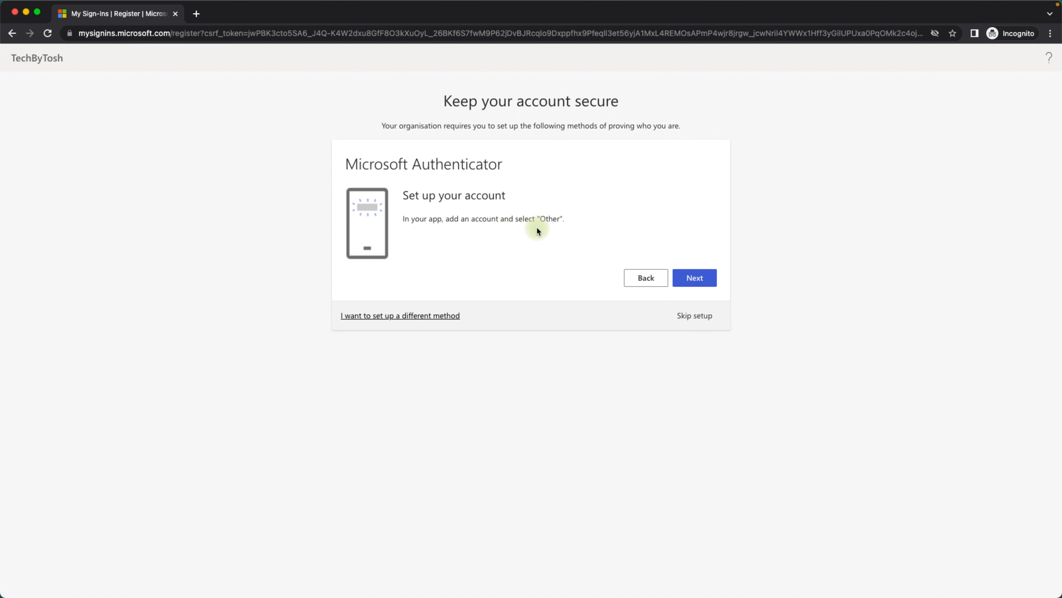
{"action": "key", "text": "Return"}
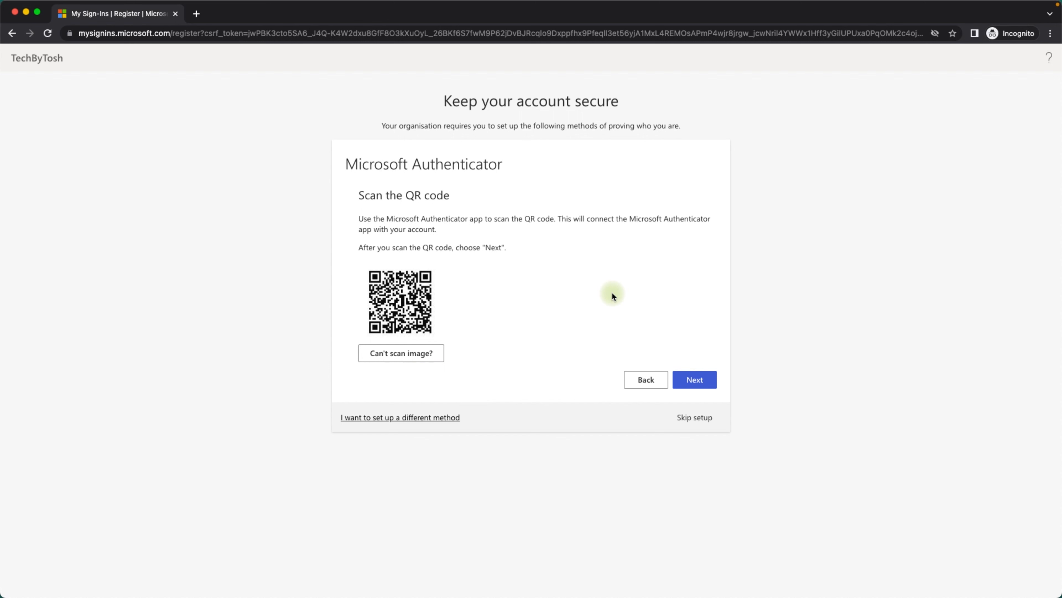
{"action": "left_click", "coordinate": [703, 381]}
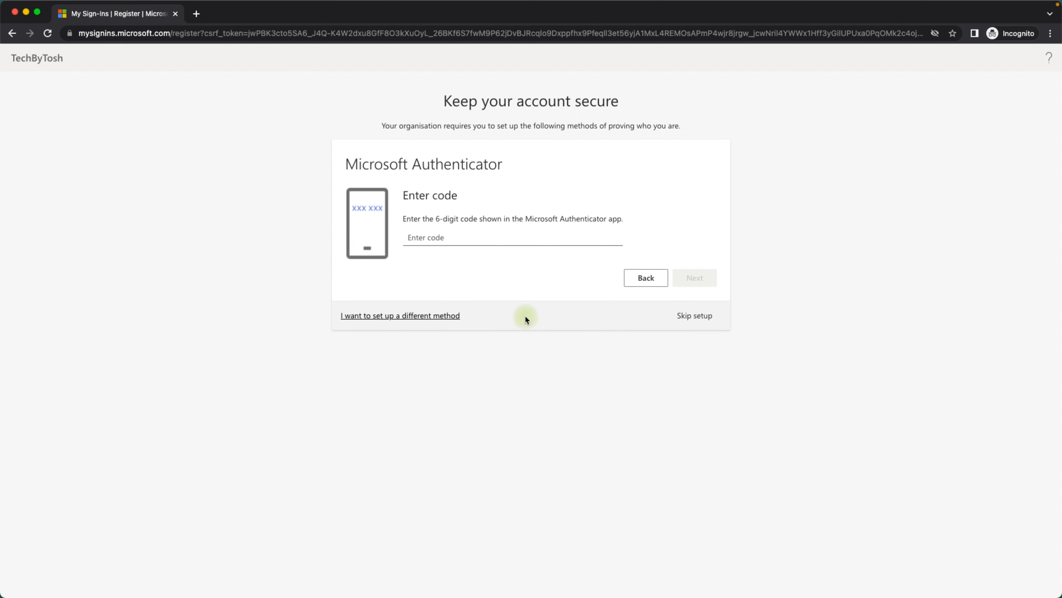
Enter the 6-digit verification code from the Authenticator app to complete its registration and finish setup
{"action": "left_click", "coordinate": [457, 239]}
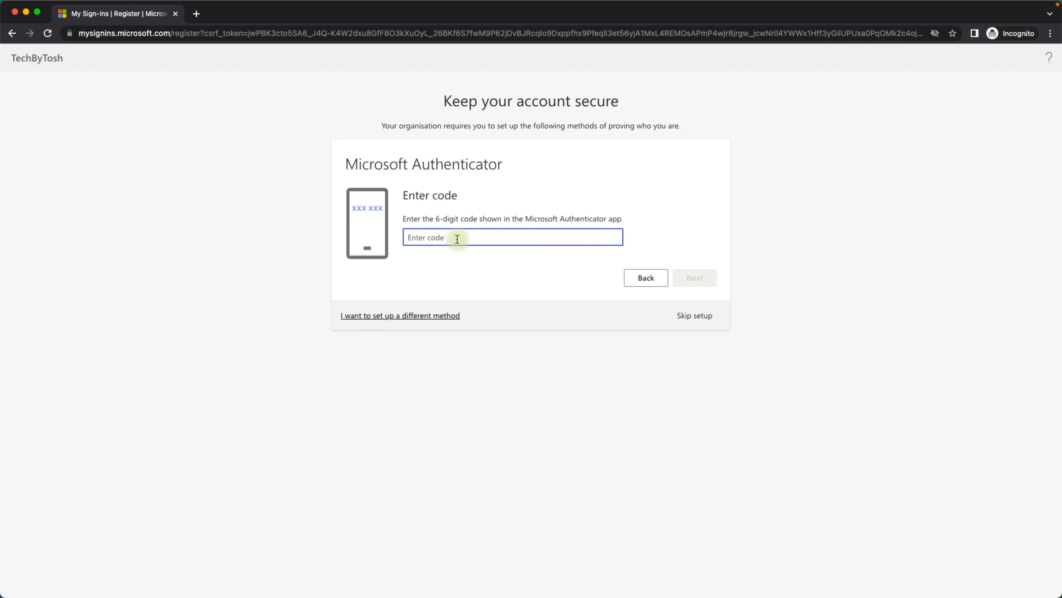
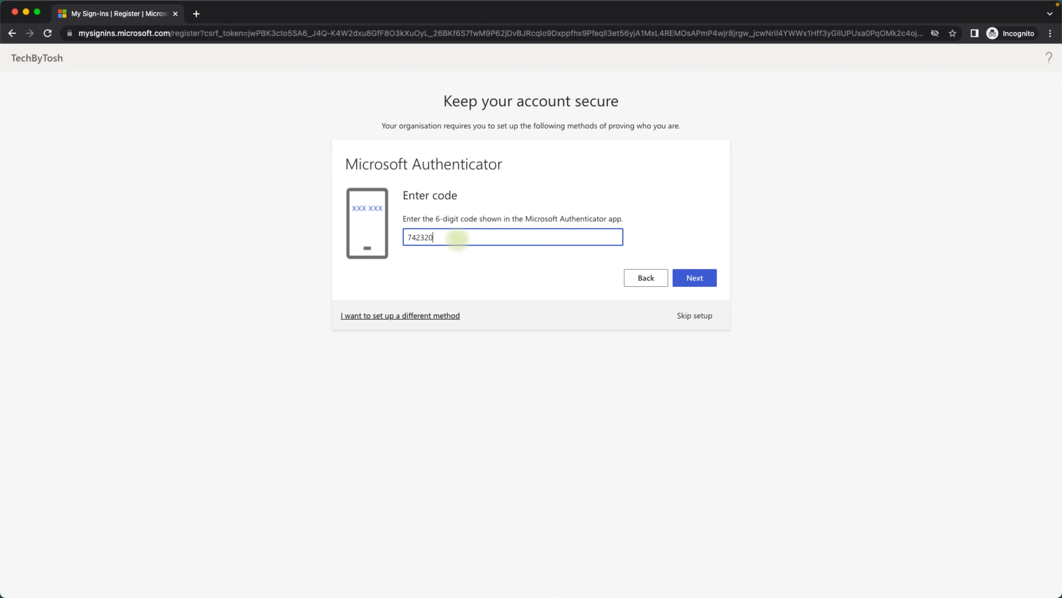
{"action": "left_click", "coordinate": [693, 284]}
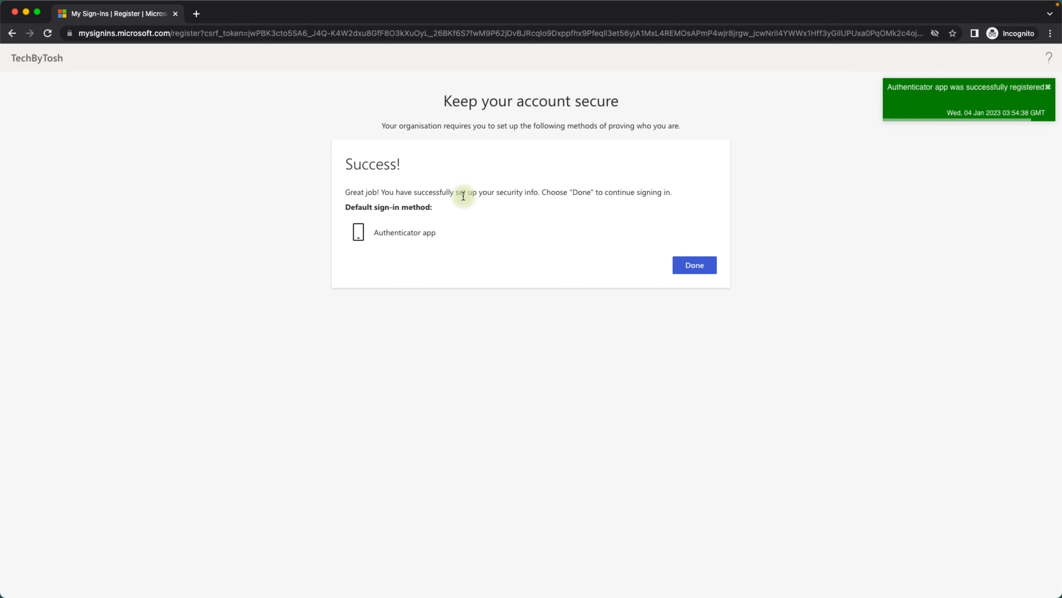
{"action": "left_click", "coordinate": [701, 271]}
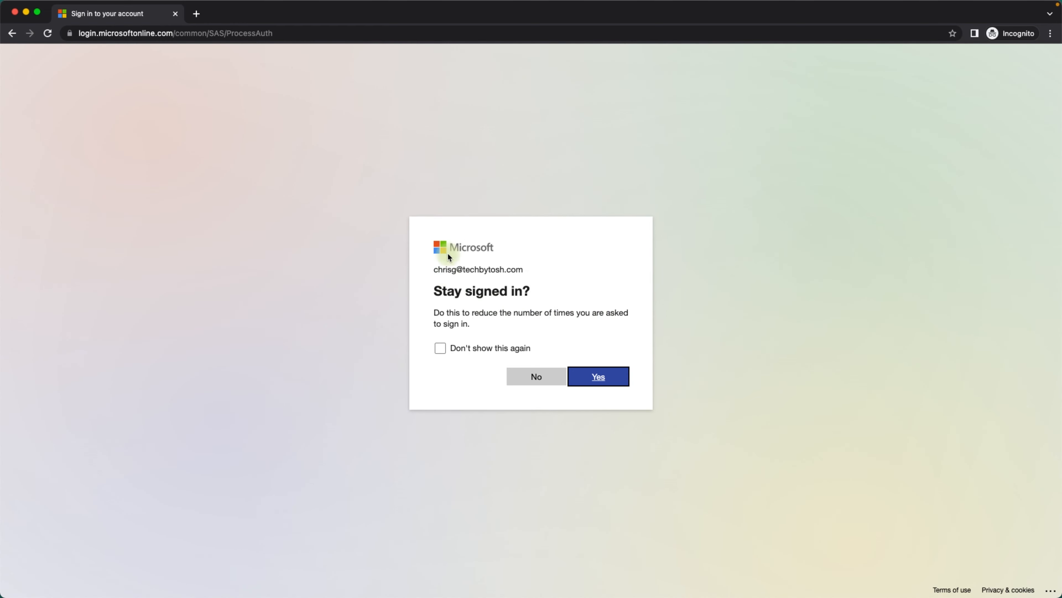
Choose to stay signed in, then open the signed-in account's My Account page
{"action": "left_click", "coordinate": [603, 382]}
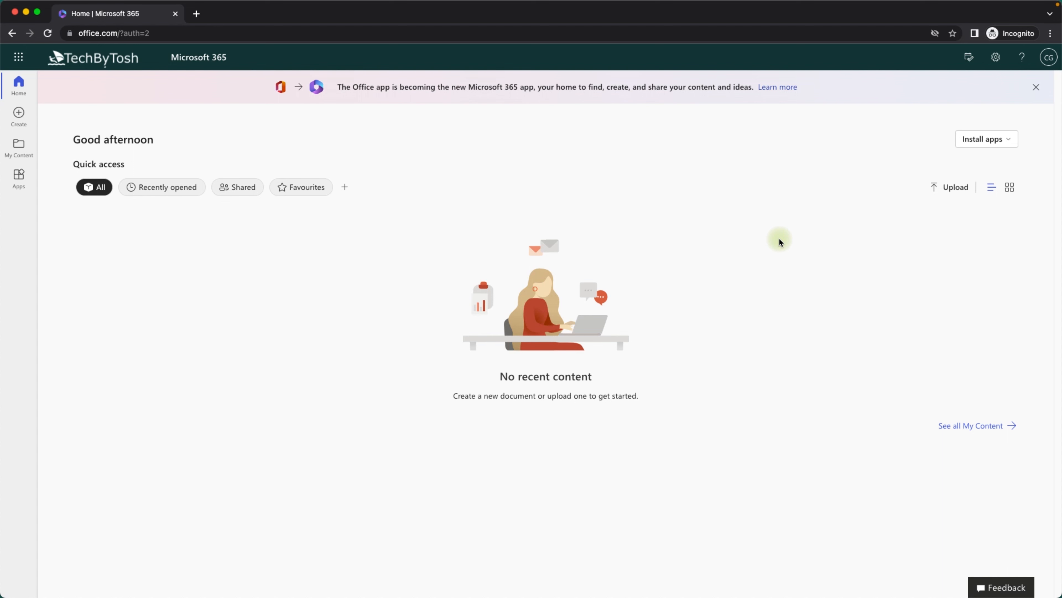
{"action": "left_click", "coordinate": [1050, 59]}
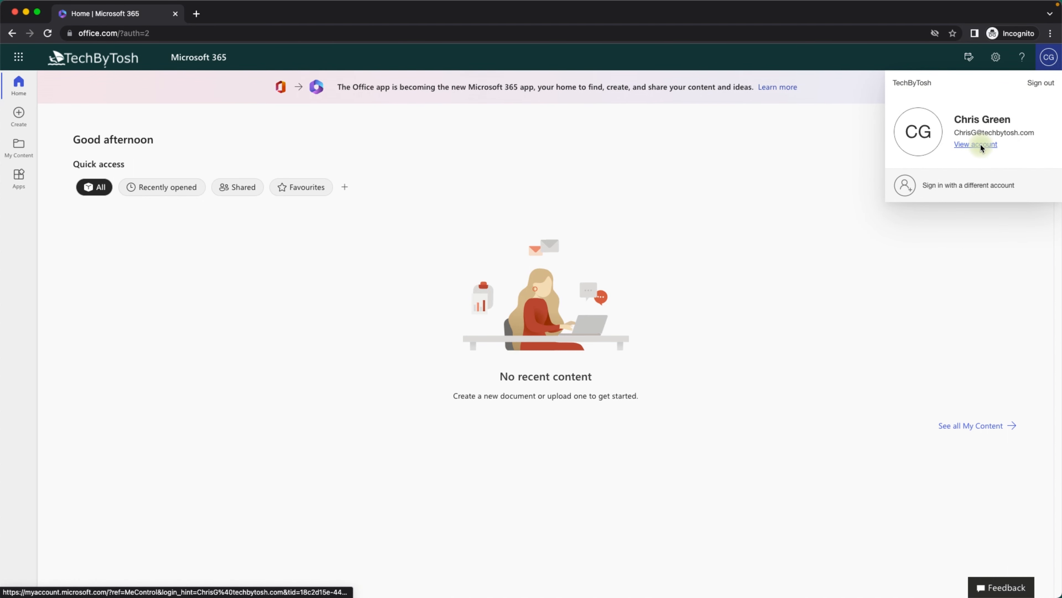
{"action": "left_click", "coordinate": [980, 145]}
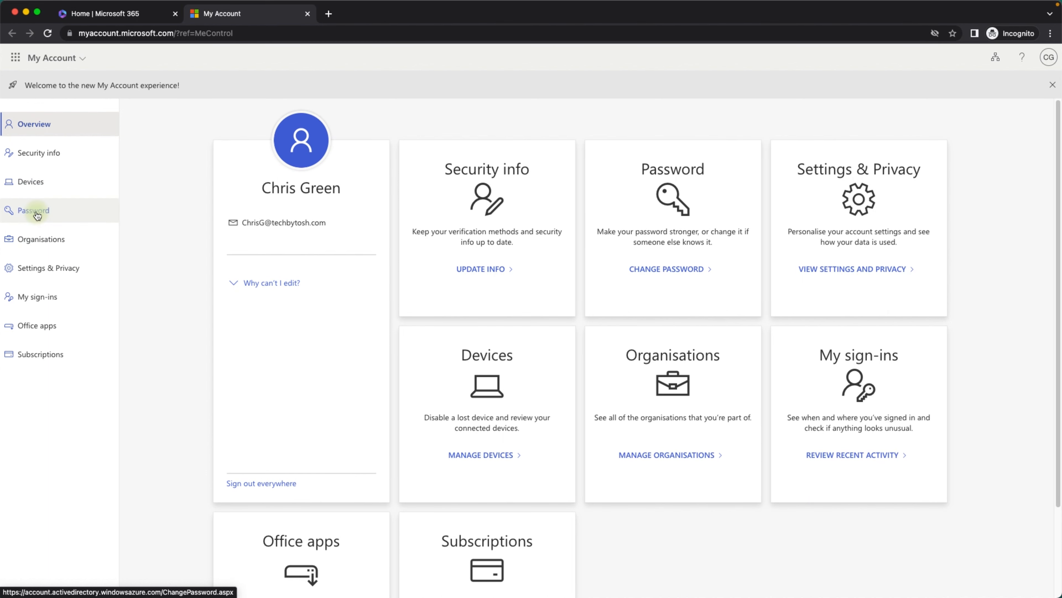
Open Security info, verifying the sign-in with a code from the authenticator app
{"action": "left_click", "coordinate": [42, 270]}
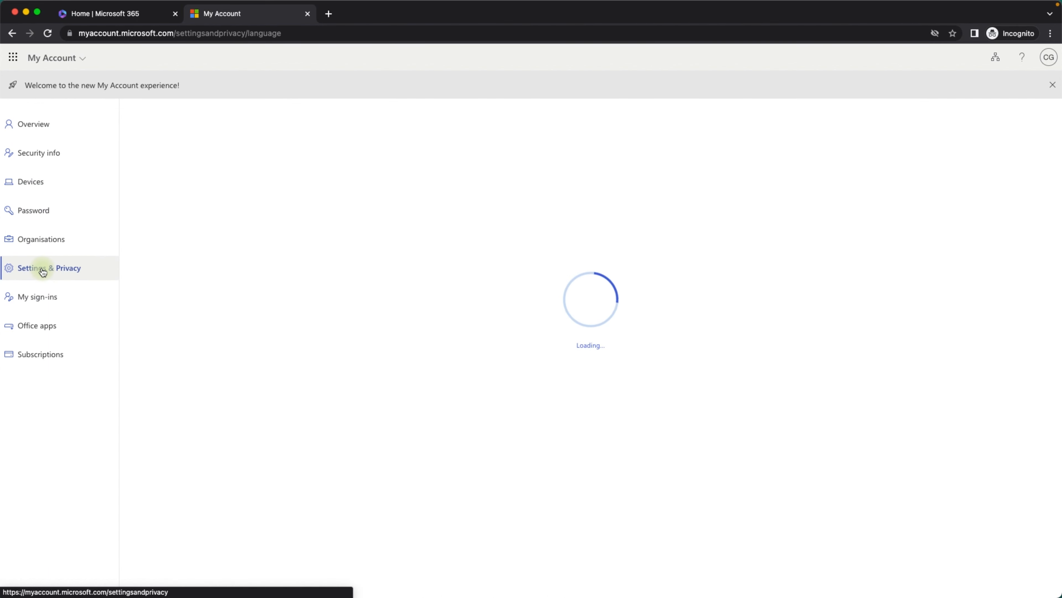
{"action": "left_click", "coordinate": [38, 155]}
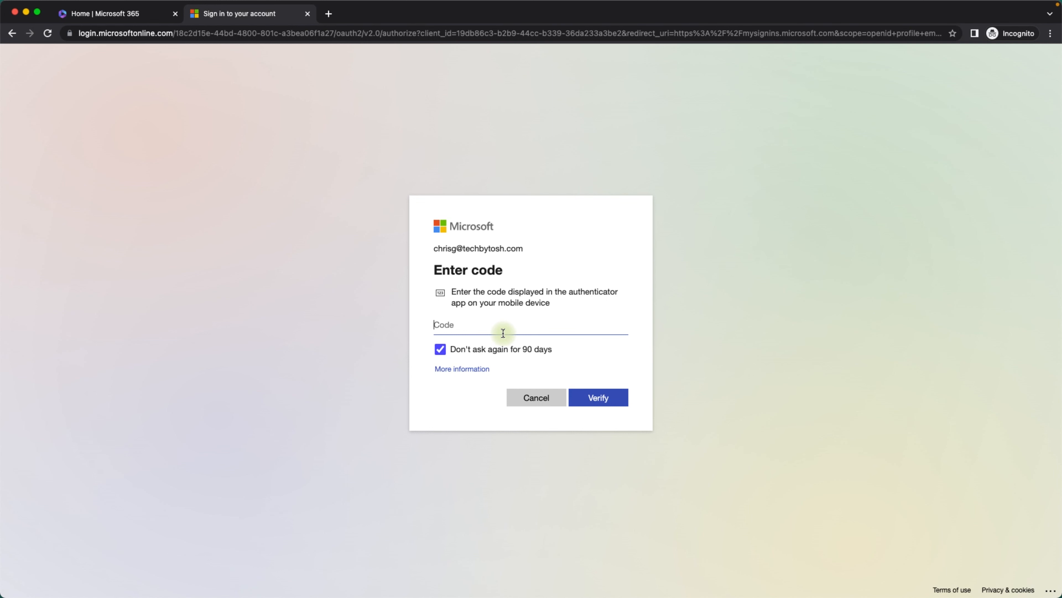
{"action": "left_click", "coordinate": [598, 400]}
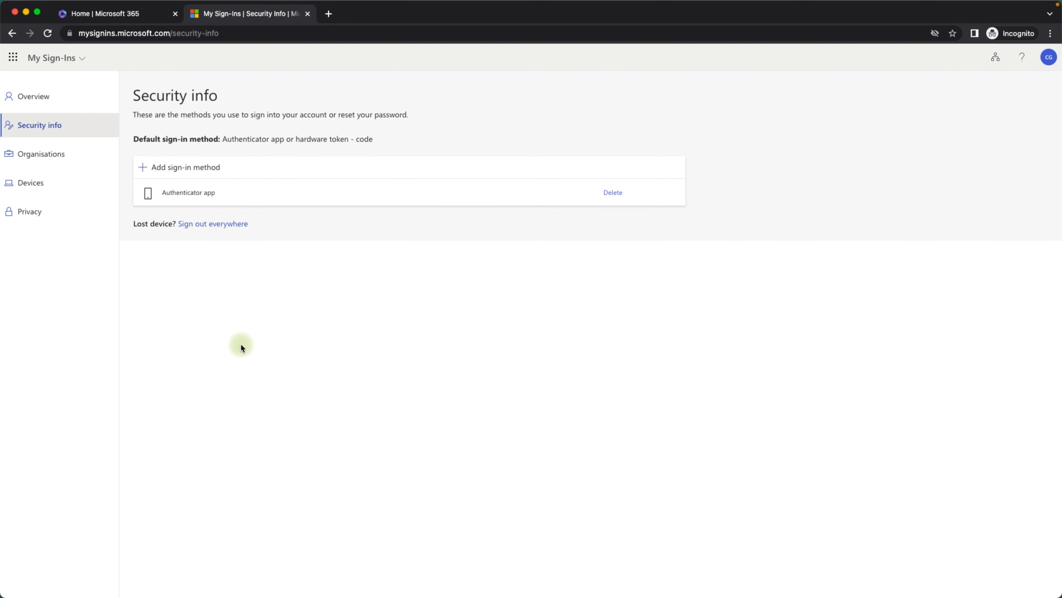
{"action": "left_click", "coordinate": [189, 169]}
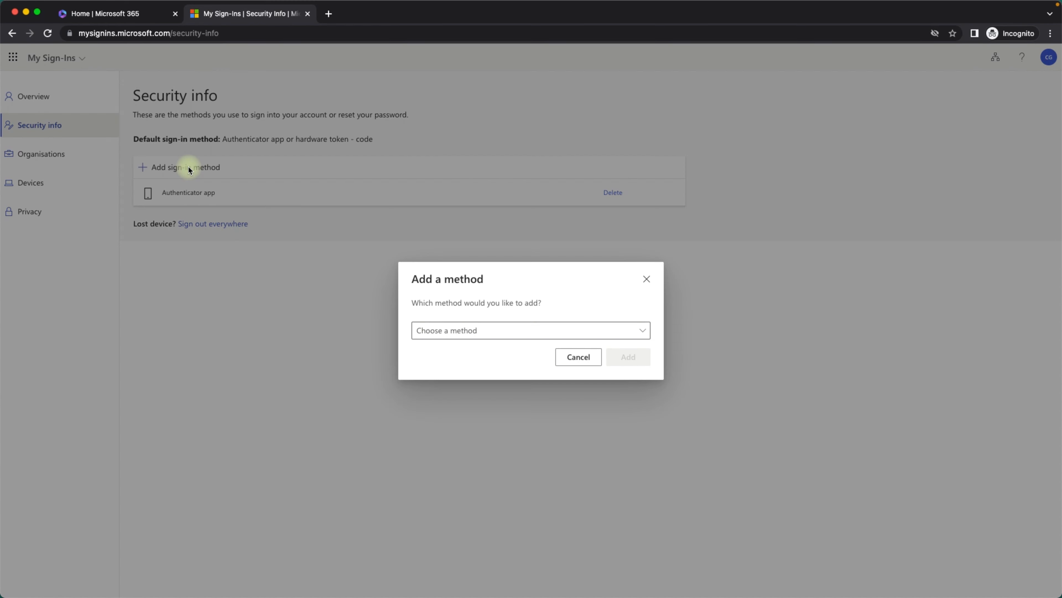
{"action": "left_click", "coordinate": [451, 331]}
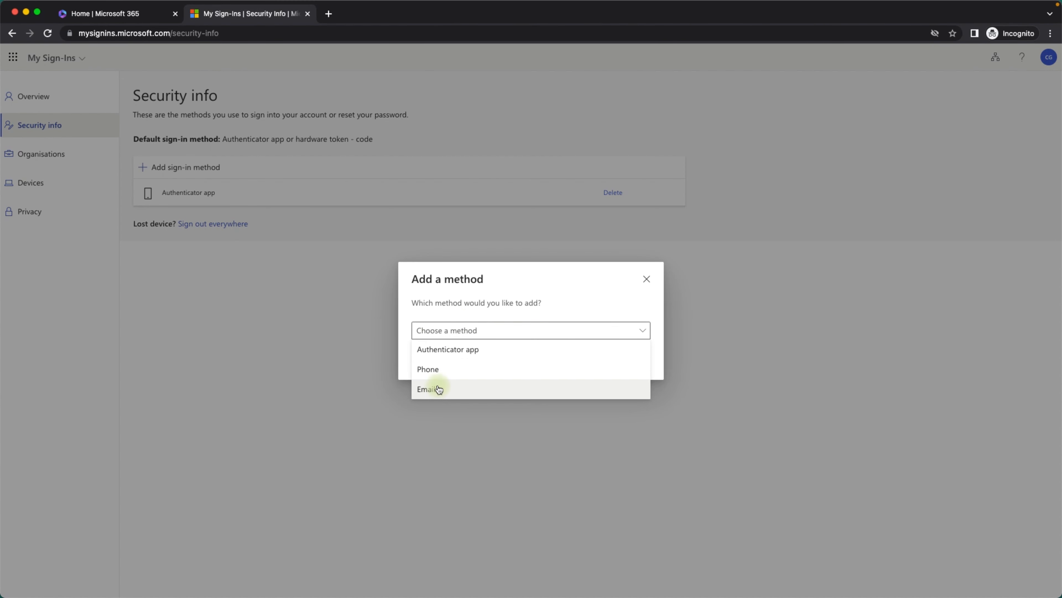
{"action": "left_click", "coordinate": [441, 371]}
{"action": "left_click", "coordinate": [644, 359]}
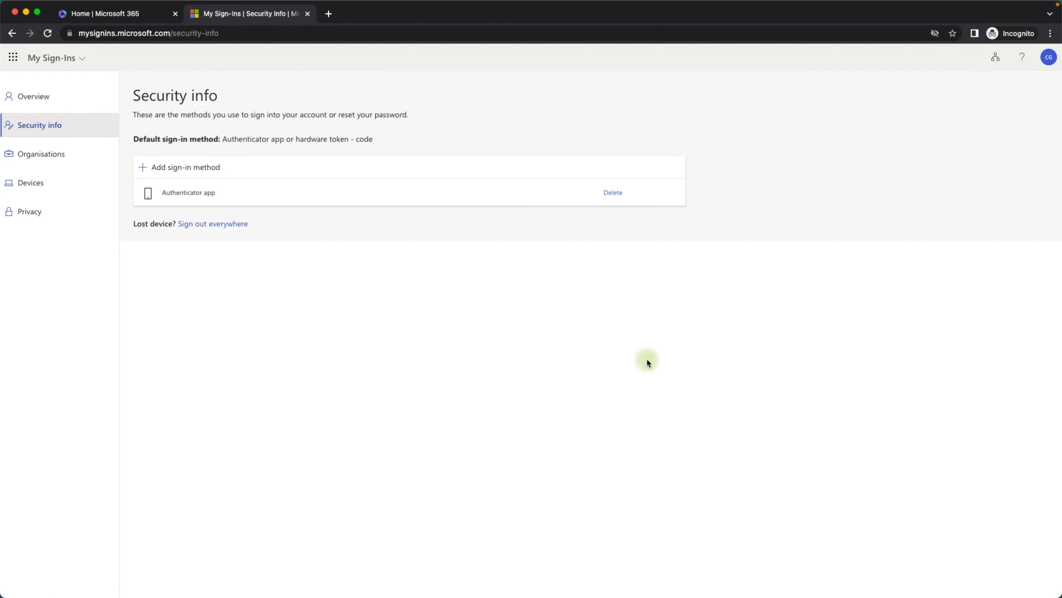
{"action": "left_click", "coordinate": [506, 314]}
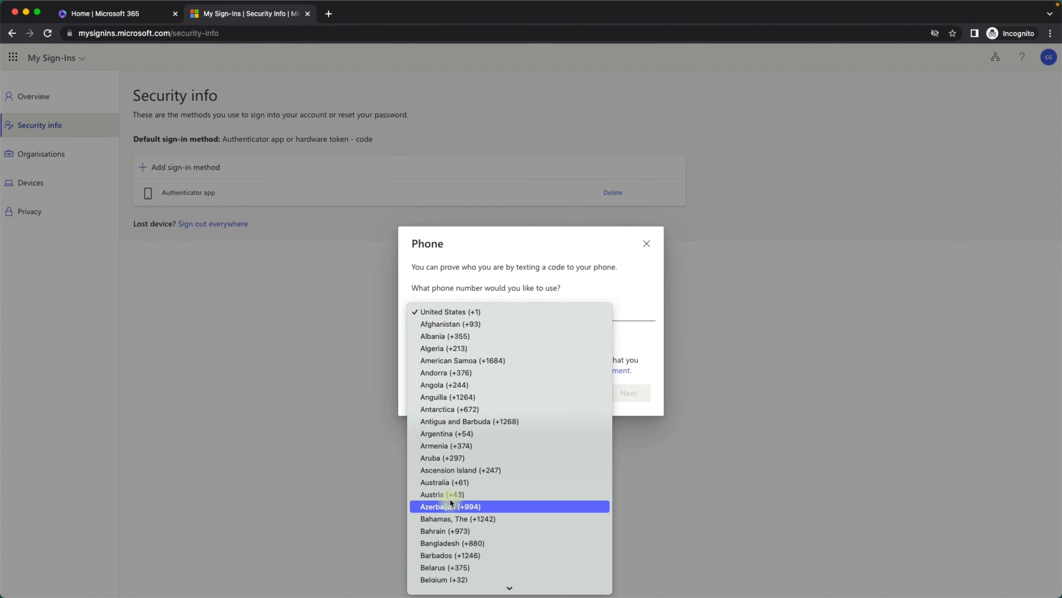
{"action": "left_click", "coordinate": [458, 482]}
{"action": "left_click", "coordinate": [565, 312]}
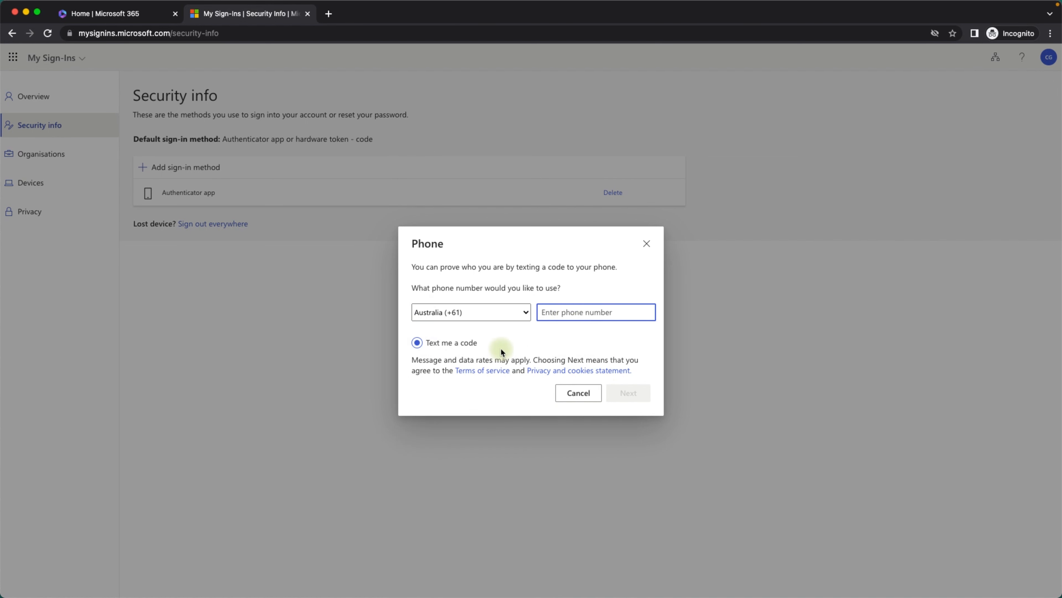
{"action": "left_click", "coordinate": [647, 243]}
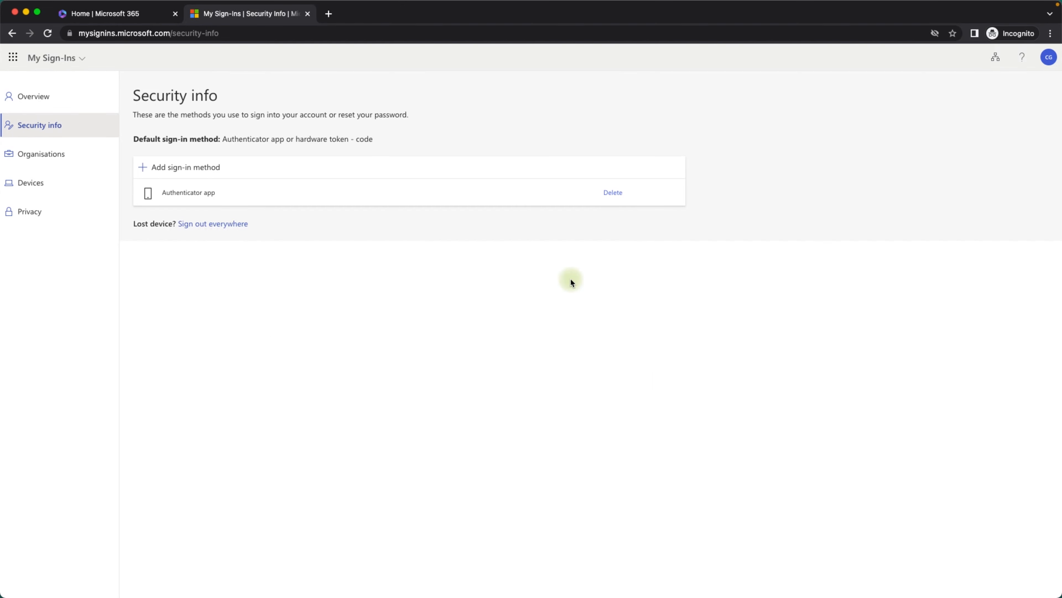
Add an Email sign-in method using the user's alternative e-mail address and verify it with the e-mailed code
{"action": "left_click", "coordinate": [170, 166]}
{"action": "left_click", "coordinate": [444, 332]}
{"action": "left_click", "coordinate": [448, 388]}
{"action": "left_click", "coordinate": [631, 362]}
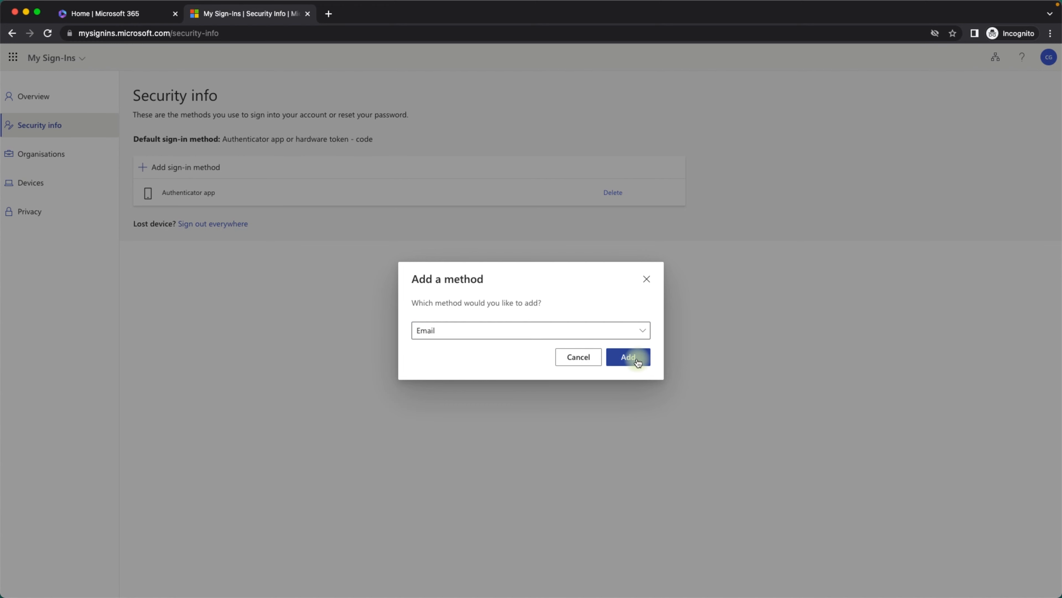
{"action": "left_click", "coordinate": [503, 325]}
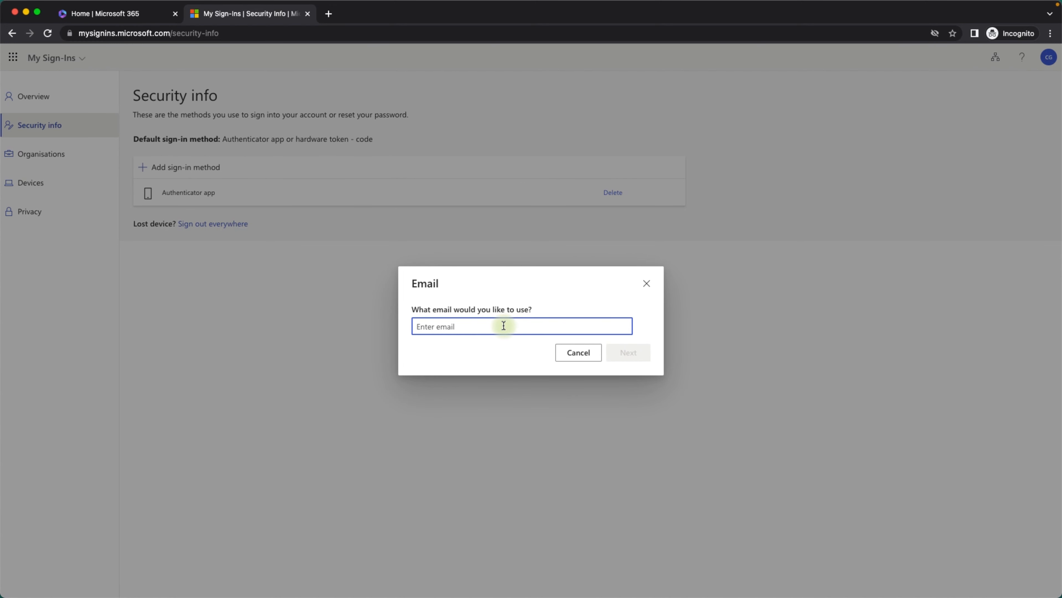
{"action": "left_click", "coordinate": [643, 352]}
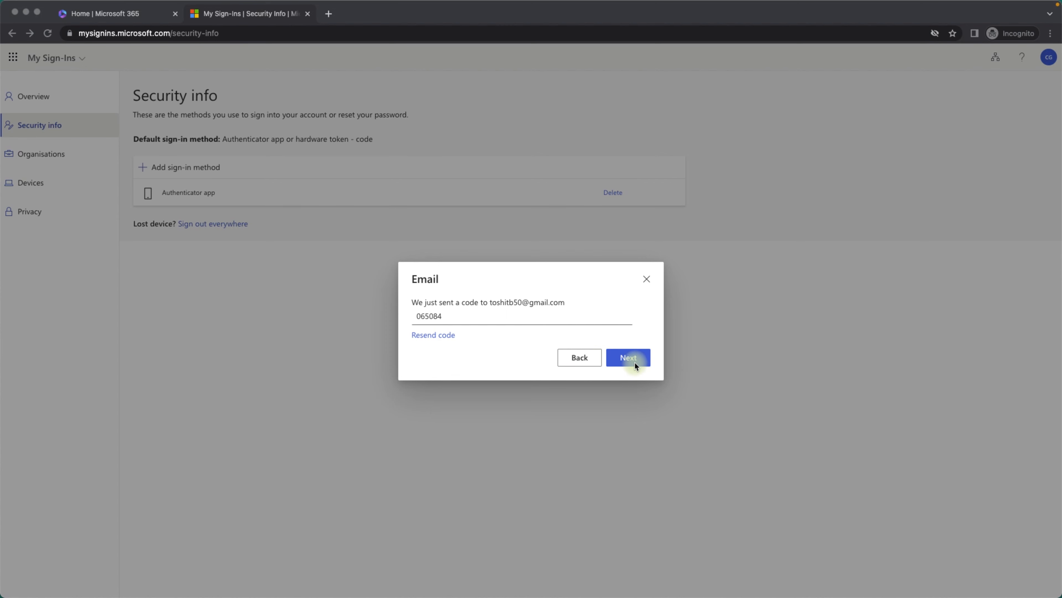
{"action": "left_click", "coordinate": [634, 361]}
{"action": "left_click", "coordinate": [630, 357]}
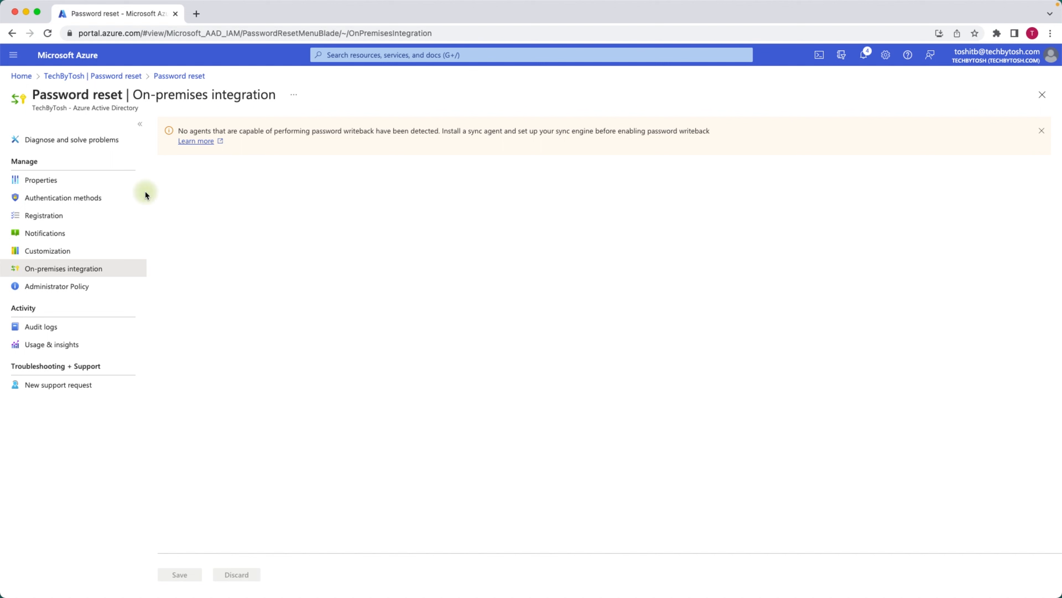
Switch to the Azure portal and open the directory's user feature settings under User settings
{"action": "left_click", "coordinate": [118, 79]}
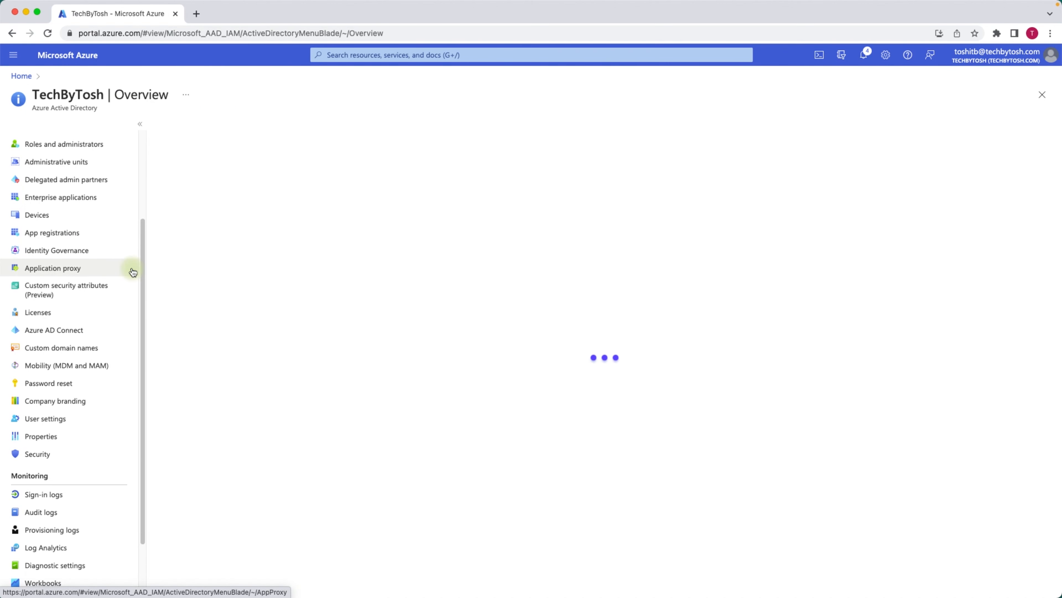
{"action": "left_click", "coordinate": [98, 424]}
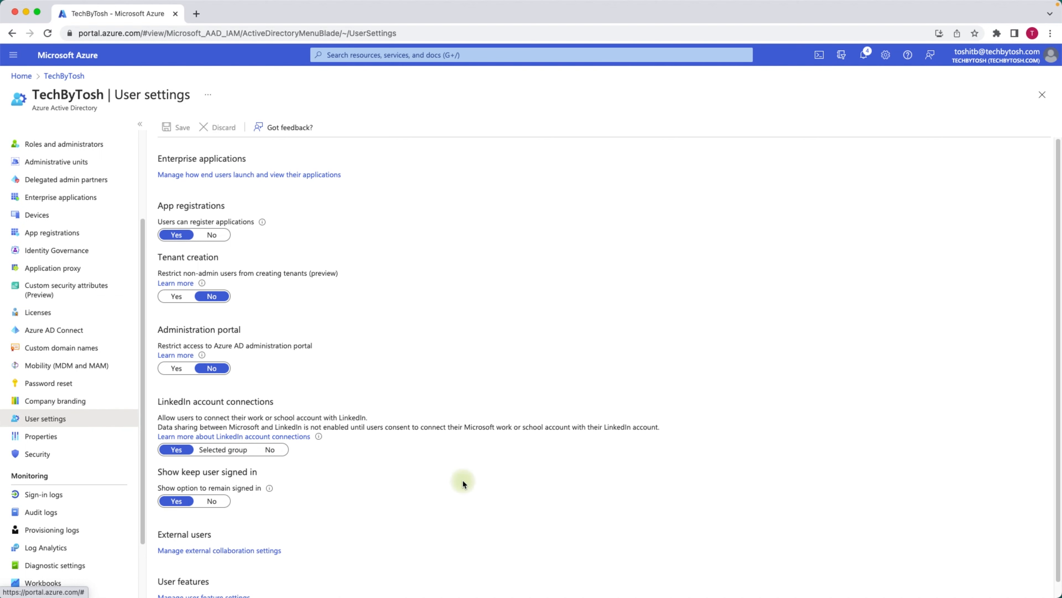
{"action": "scroll", "coordinate": [463, 483], "scroll_direction": "down", "scroll_amount": 1}
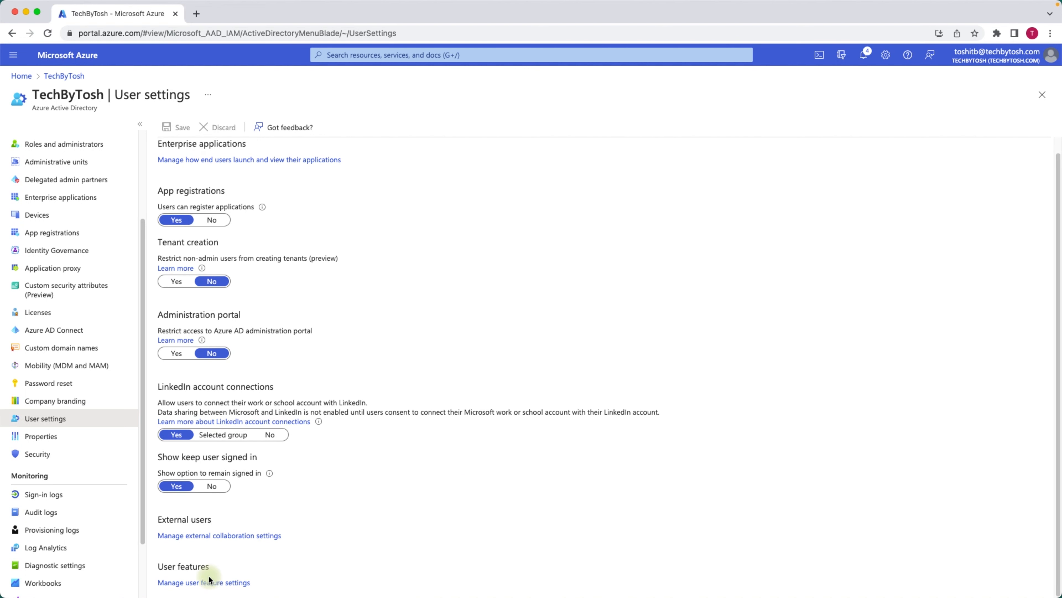
{"action": "left_click", "coordinate": [231, 584]}
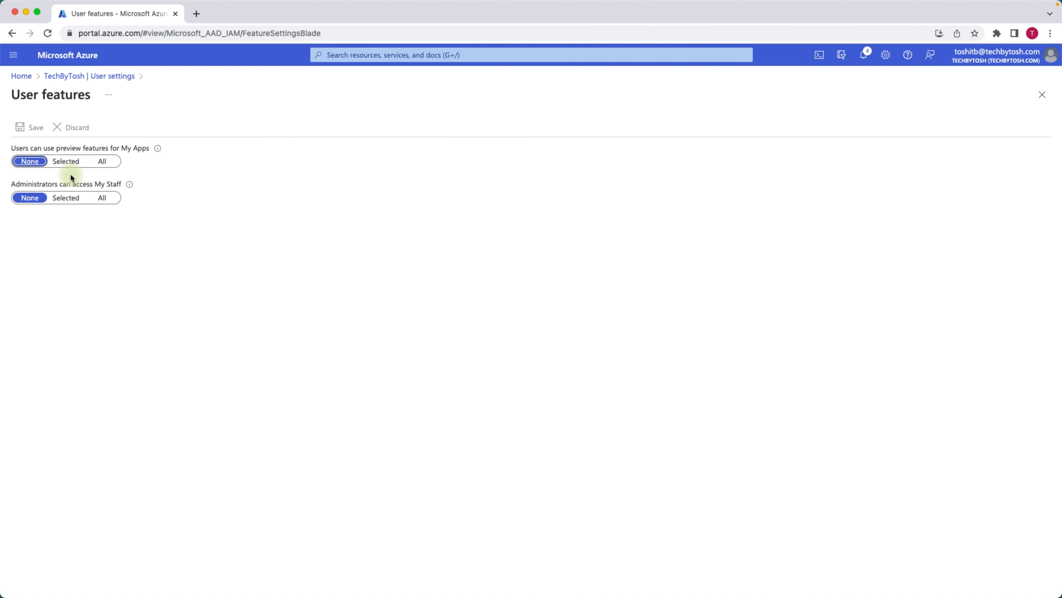
{"action": "left_click", "coordinate": [66, 199]}
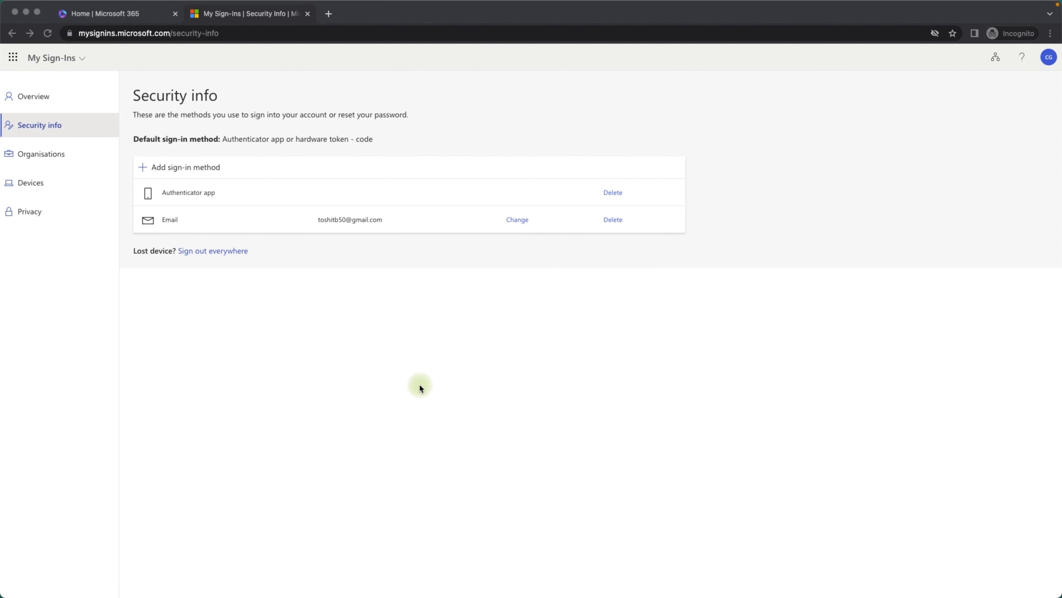
Open the Microsoft password reset page in a new tab and enter the user's account e-mail
{"action": "left_click", "coordinate": [329, 14]}
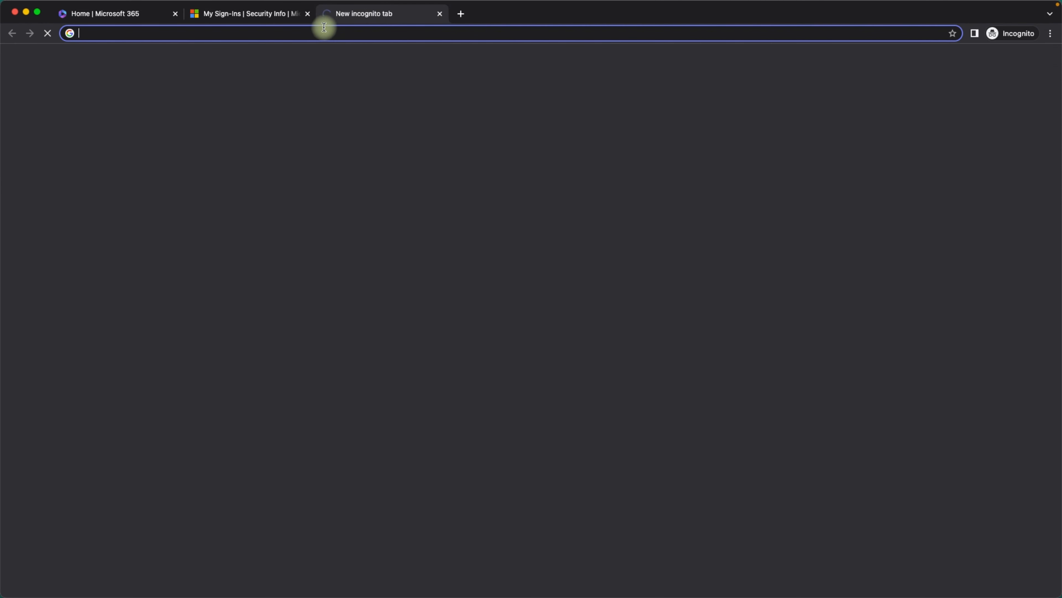
{"action": "type", "text": "pa"}
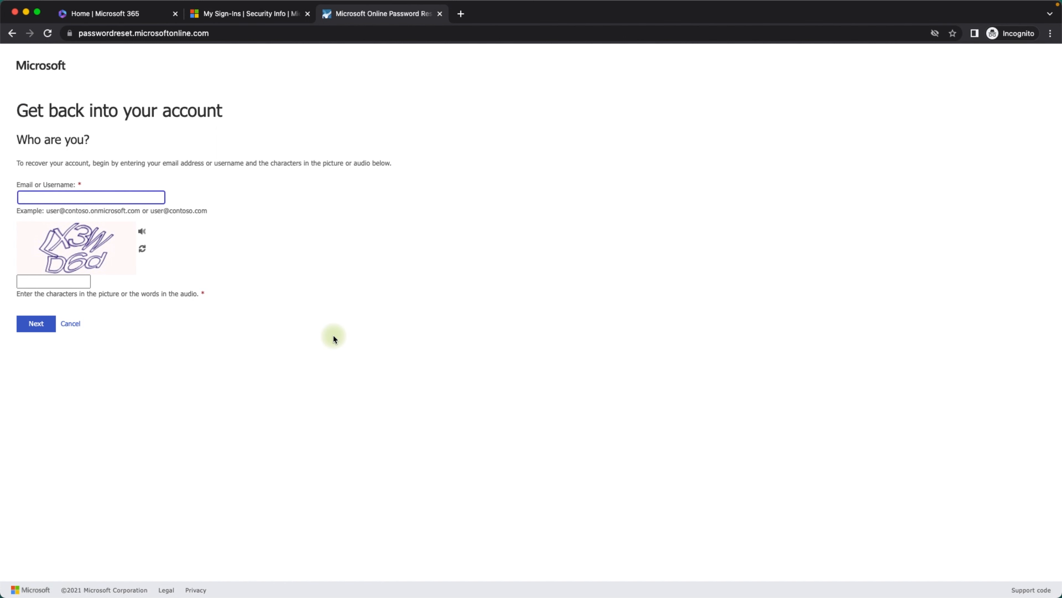
{"action": "left_click", "coordinate": [136, 196]}
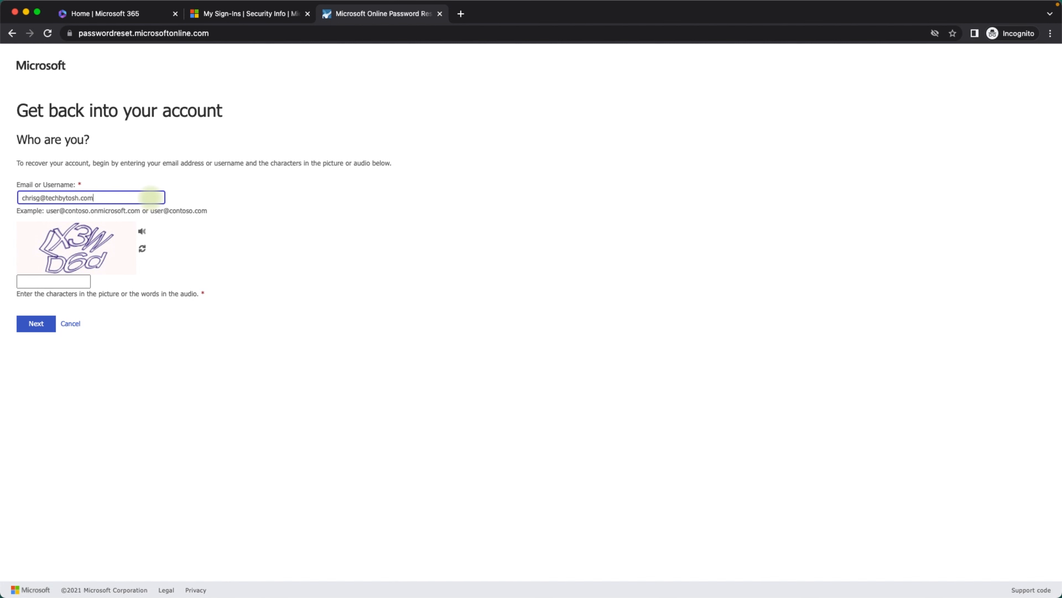
Enter the captcha characters lx3wd6d and continue to the verification step
{"action": "left_click", "coordinate": [66, 281]}
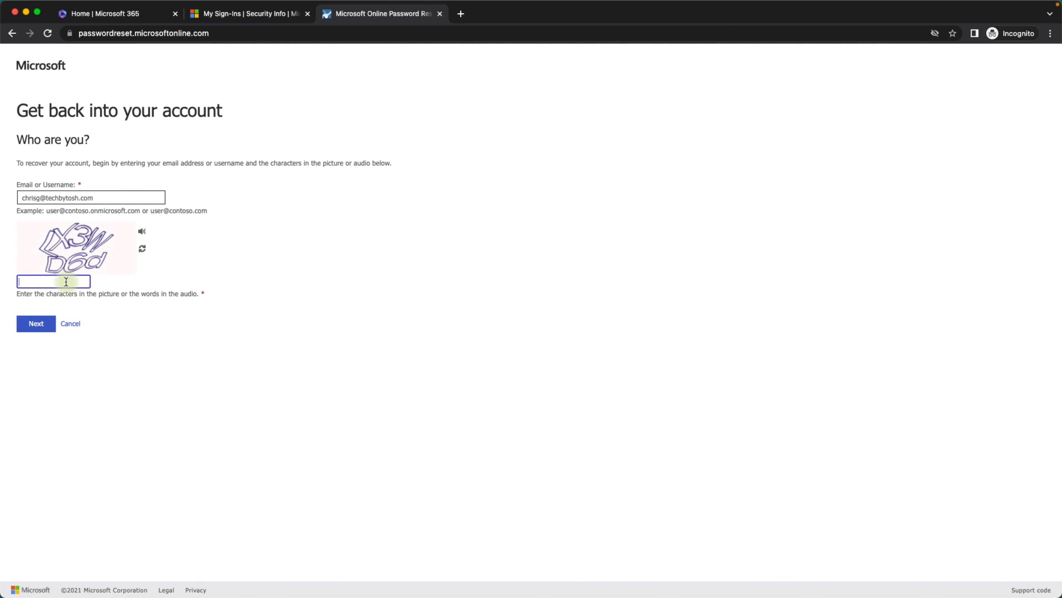
{"action": "type", "text": "lx3wd6d"}
{"action": "left_click", "coordinate": [30, 324]}
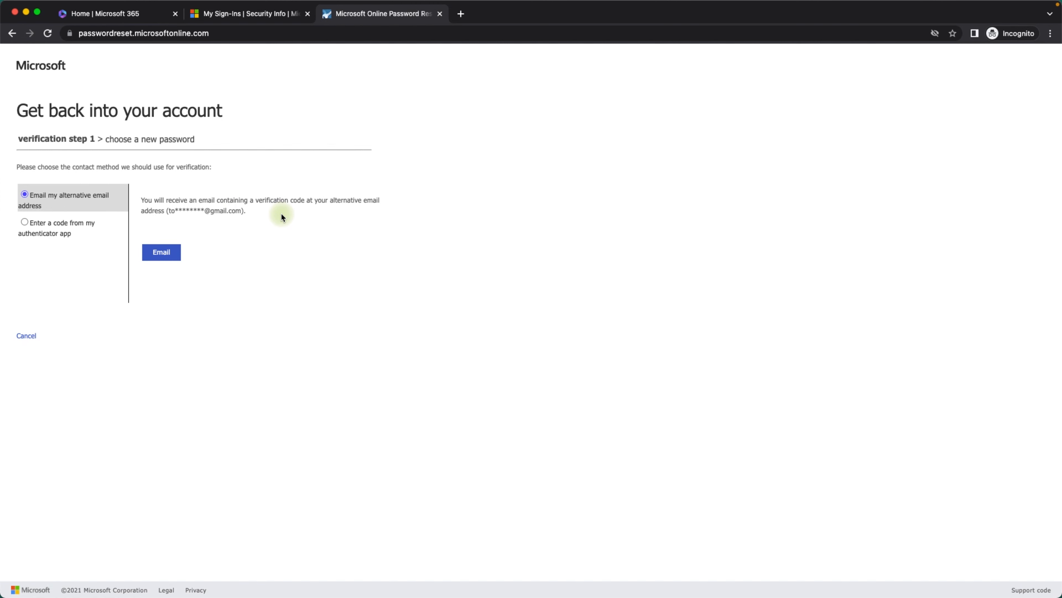
Choose verification by authenticator app, enter the app's code, and continue to choosing a new password
{"action": "left_click", "coordinate": [24, 222]}
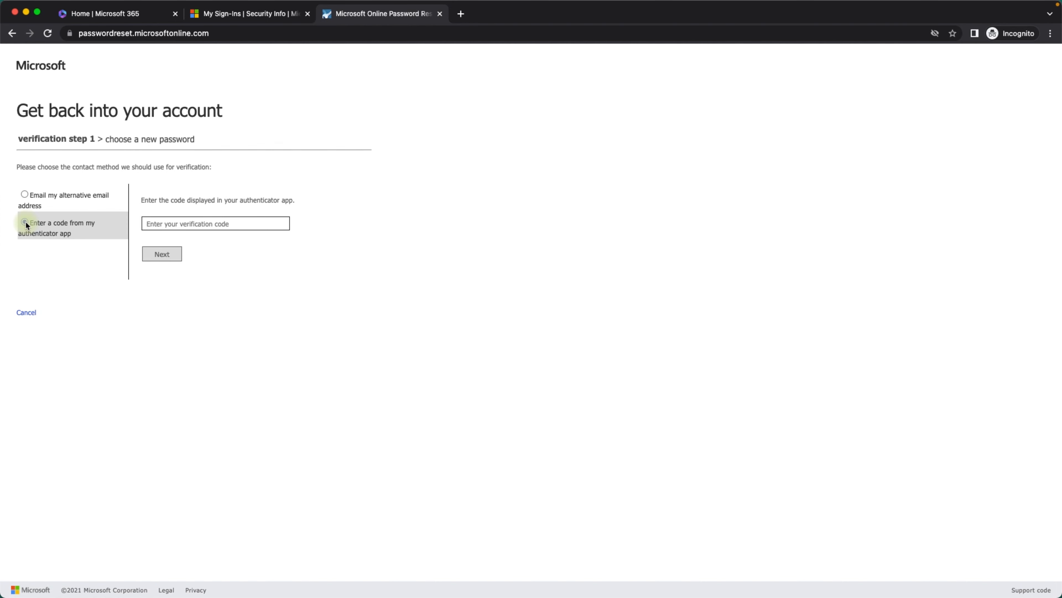
{"action": "left_click", "coordinate": [191, 223]}
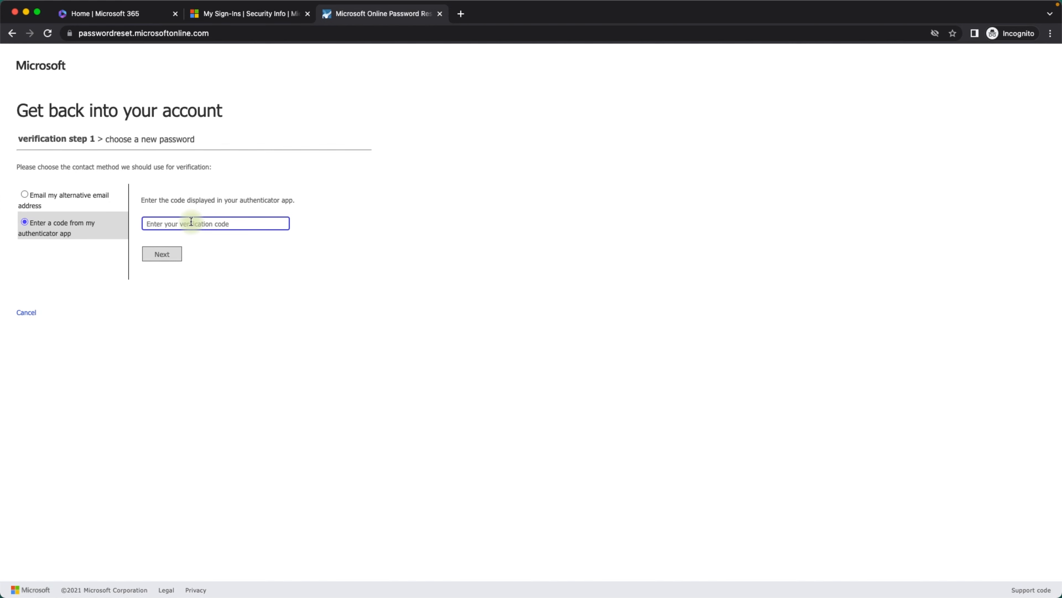
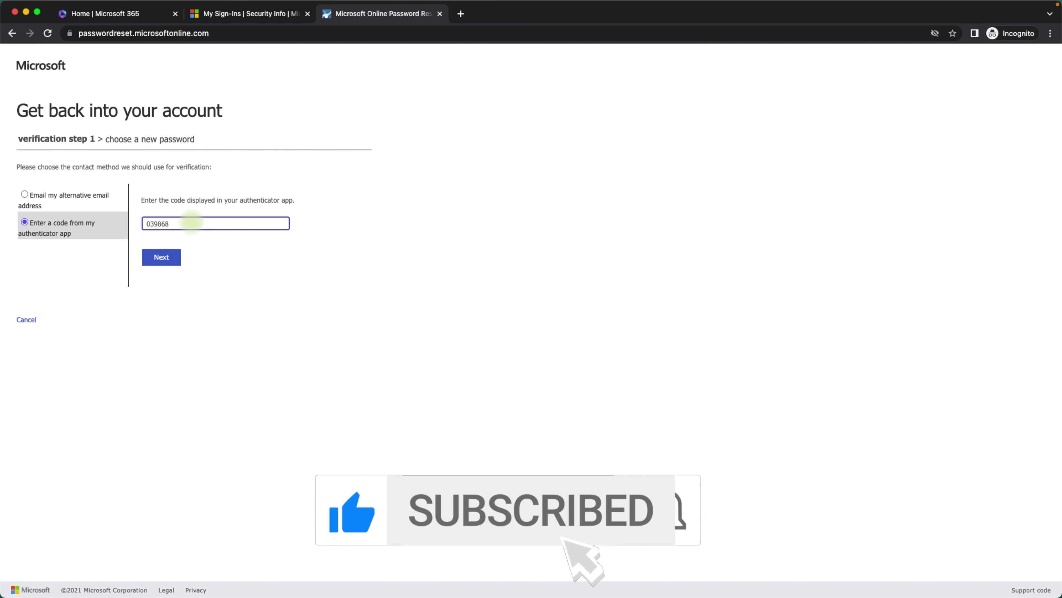
{"action": "left_click", "coordinate": [161, 257]}
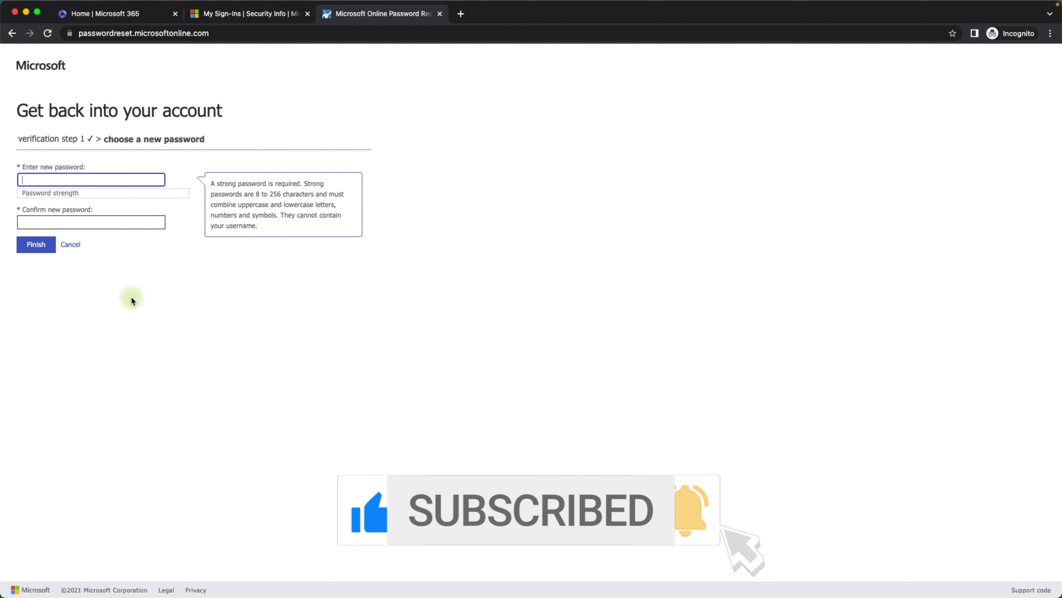